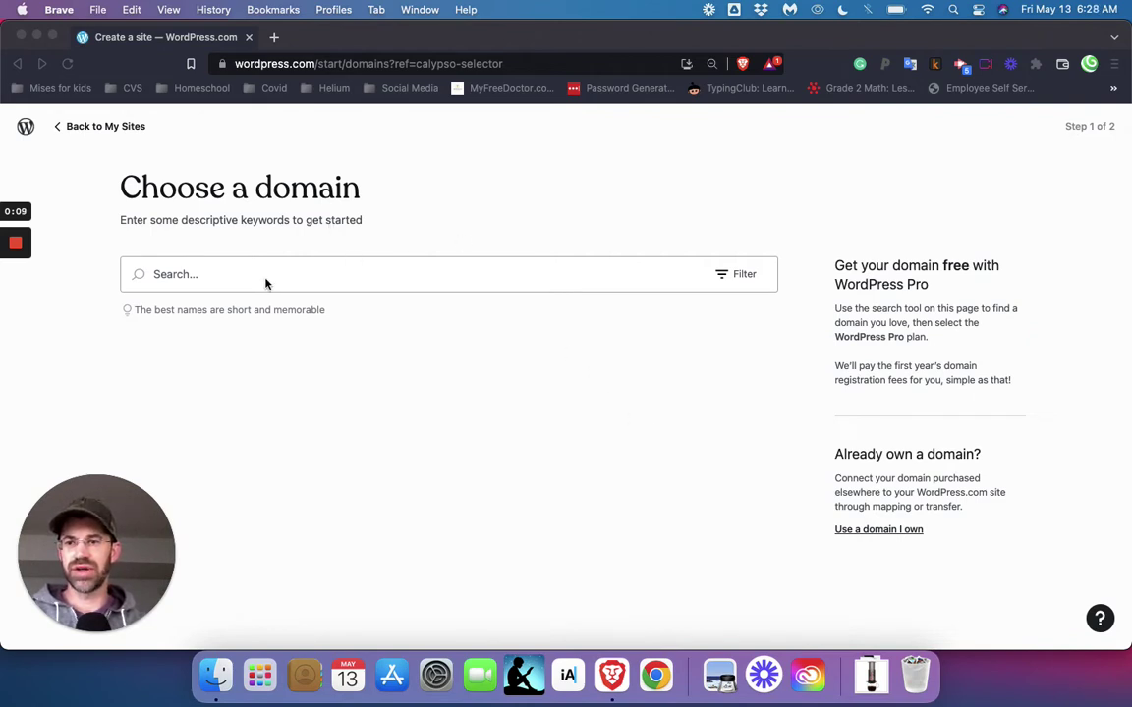
# - Search domain suggestions for the blog owner's name and scroll through the results
pyautogui.click(190, 276)
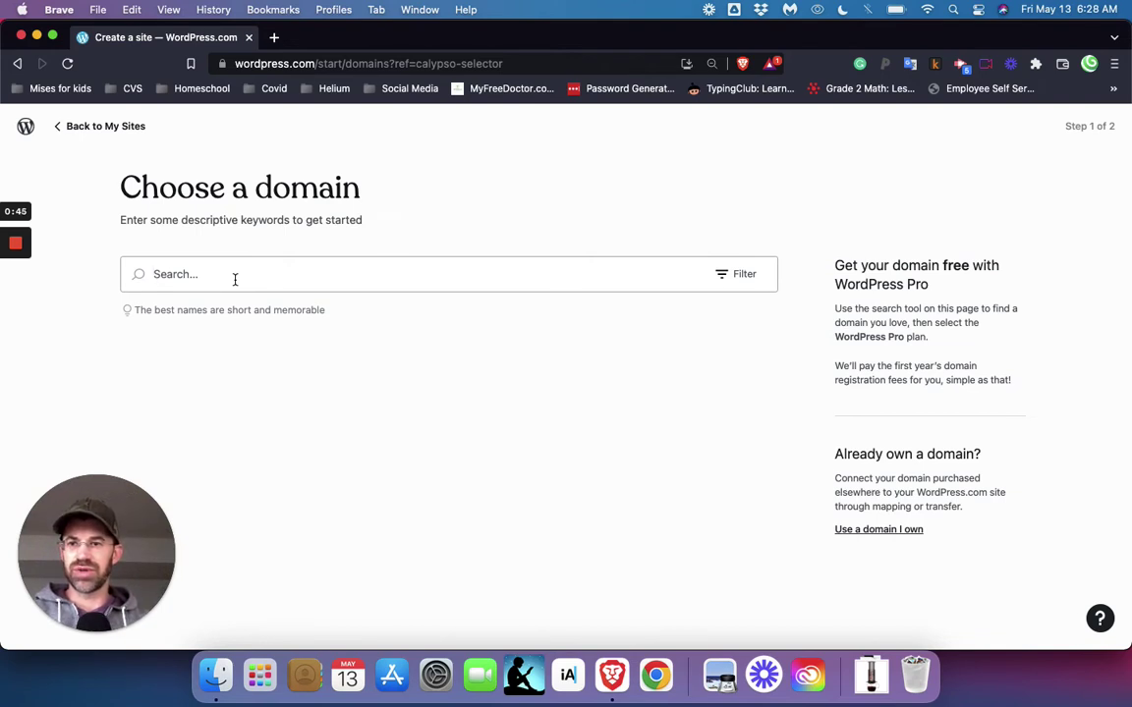
pyautogui.write('aaronolson')
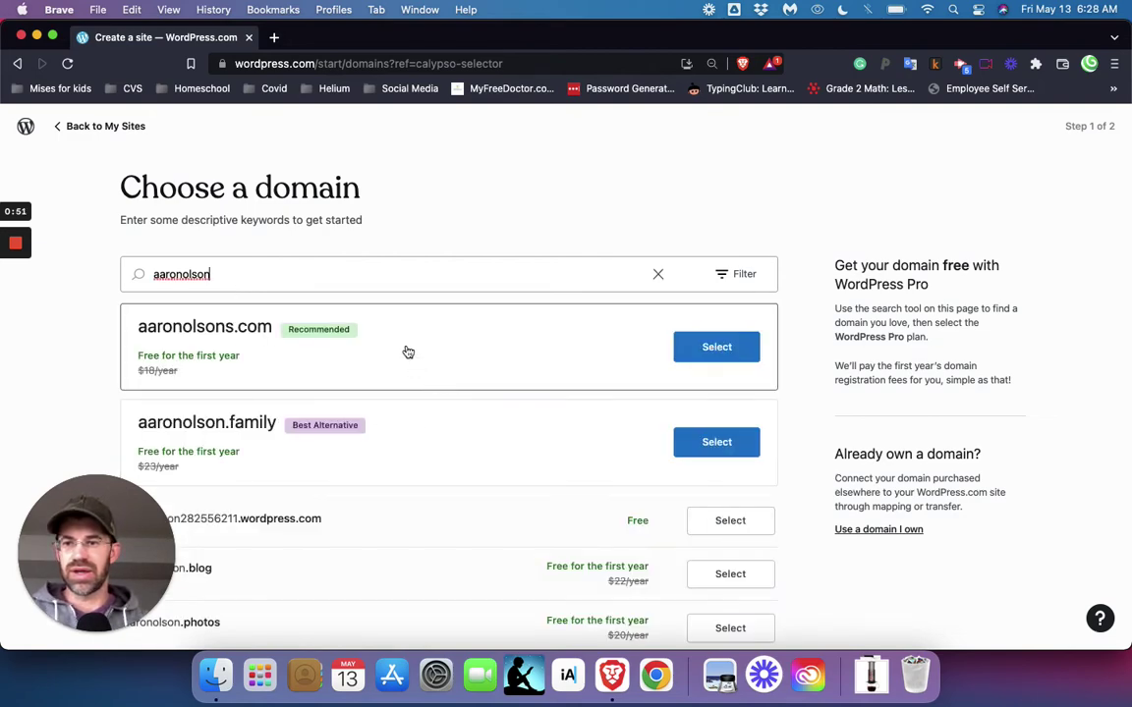
pyautogui.scroll(-3, 405, 351)
pyautogui.scroll(-2, 408, 352)
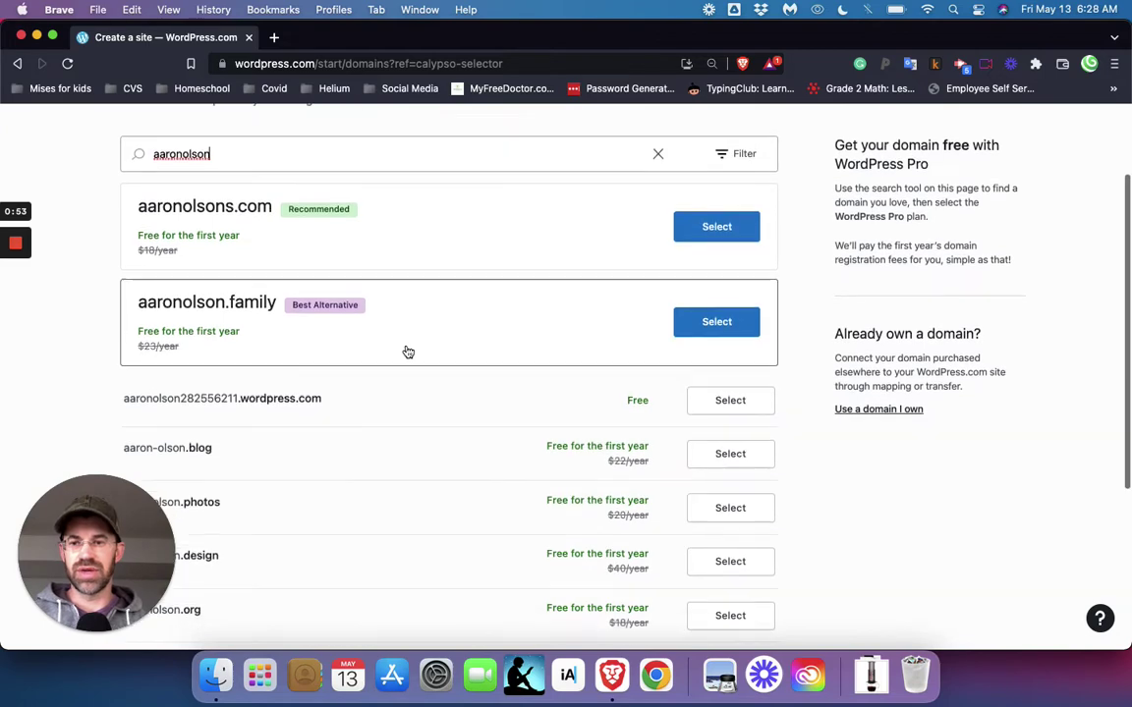
pyautogui.scroll(2, 408, 351)
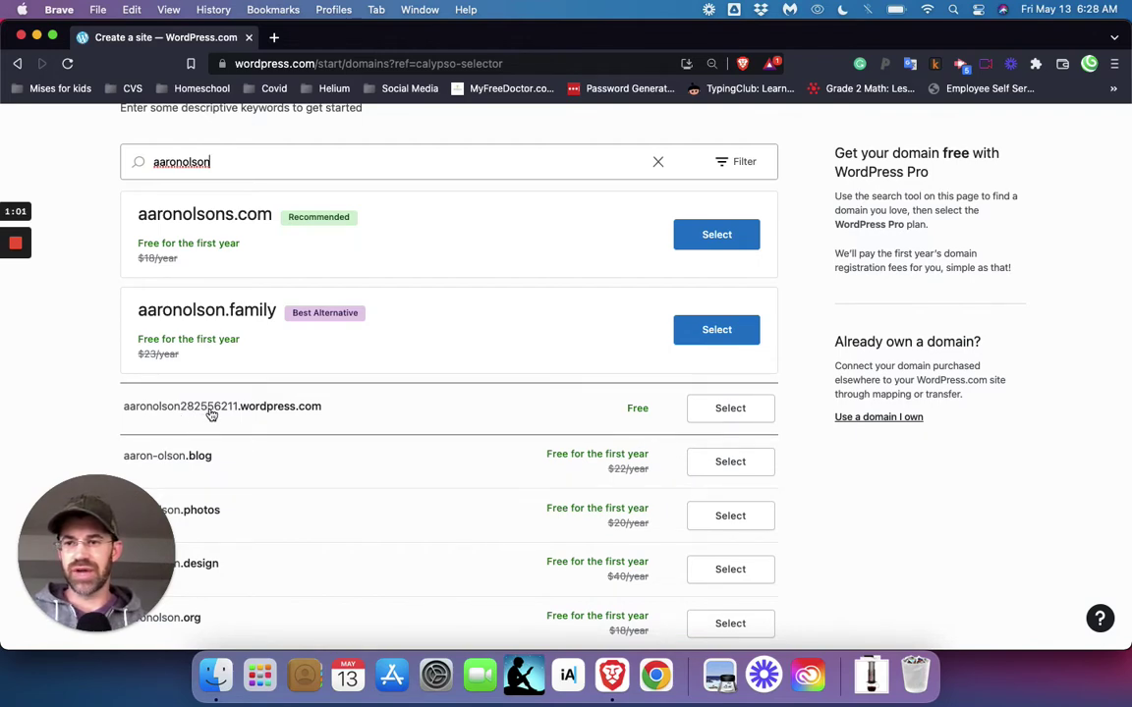
pyautogui.scroll(1, 170, 418)
pyautogui.scroll(3, 171, 418)
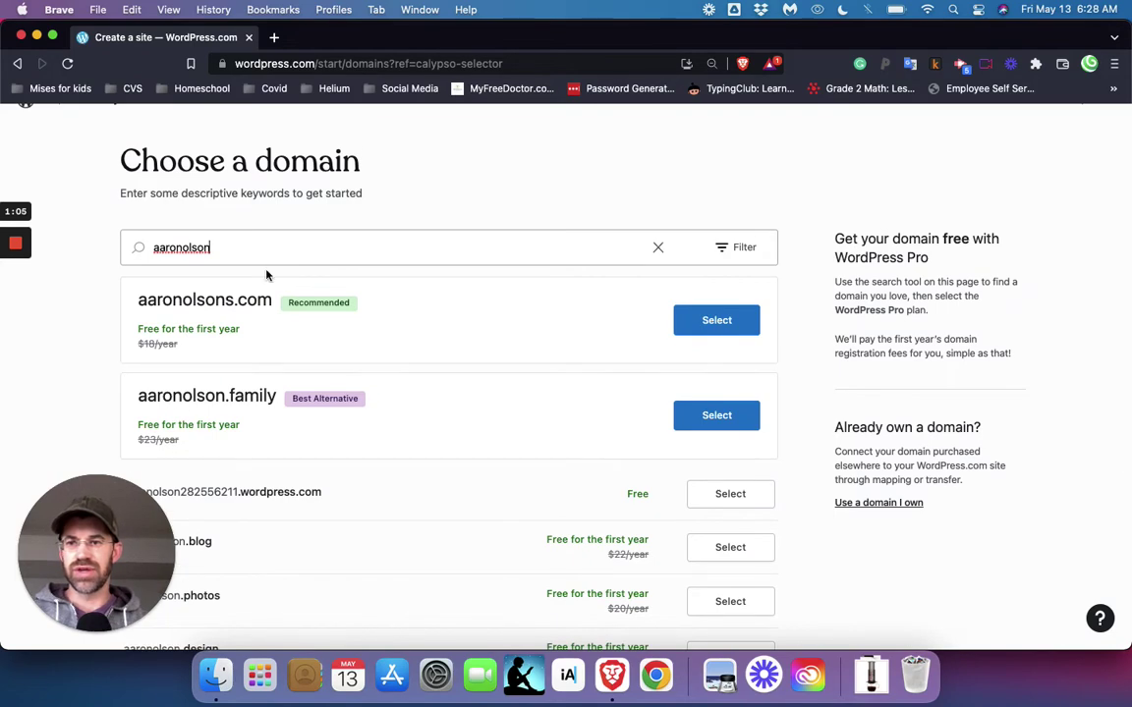
# - Try a variant spelling with an extra 'j', then delete it to restore the name
pyautogui.click(182, 247)
pyautogui.write('j')
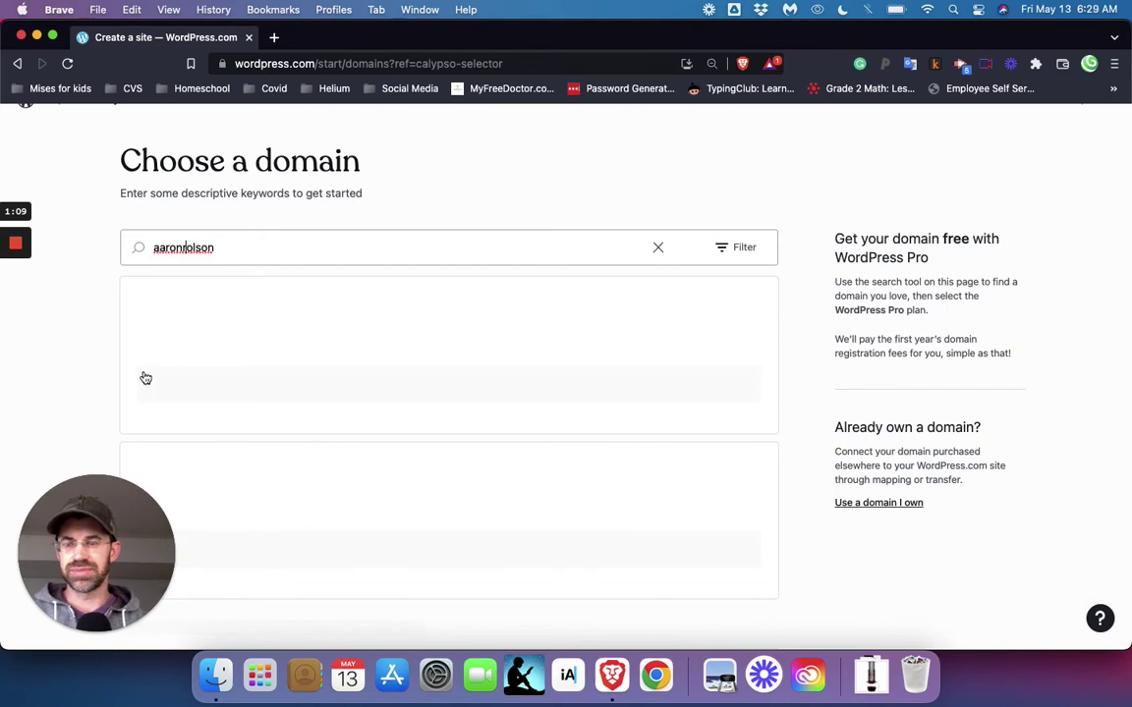
pyautogui.scroll(-2, 85, 338)
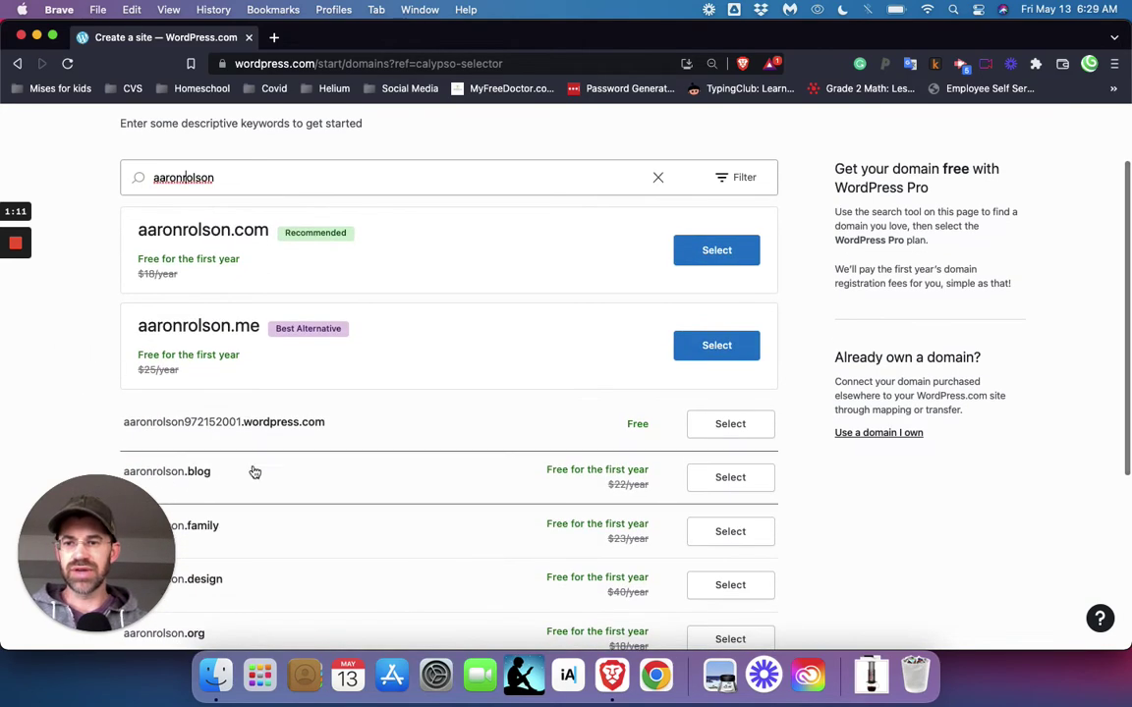
pyautogui.scroll(1, 257, 434)
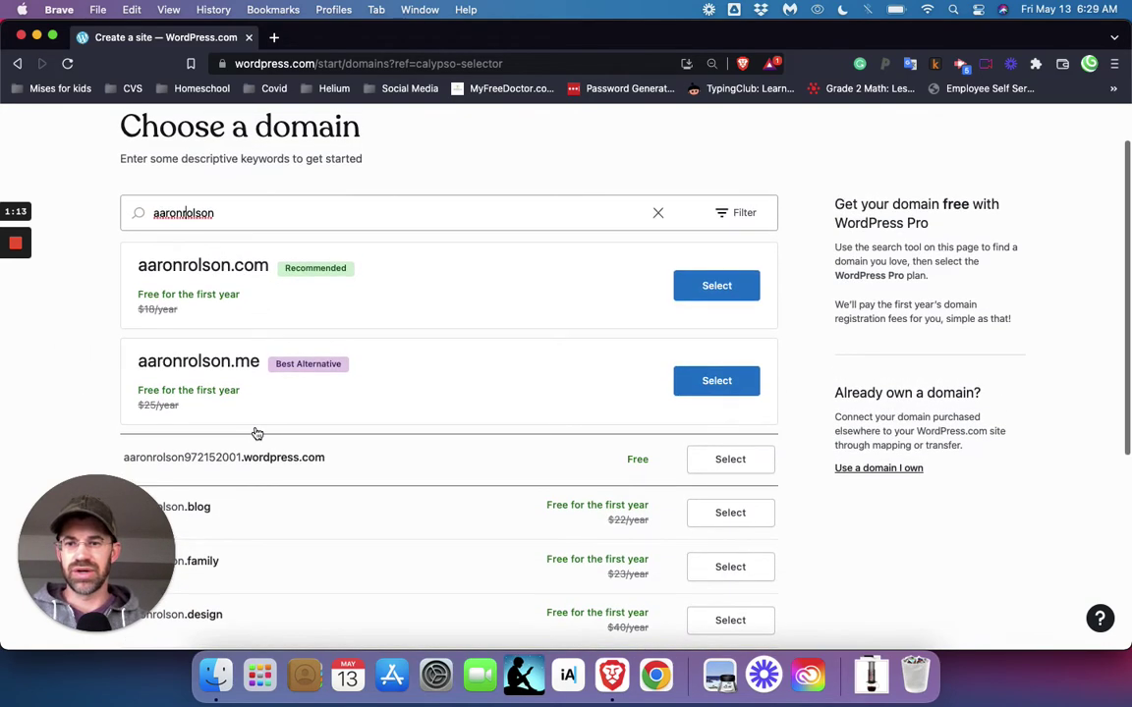
pyautogui.scroll(2, 256, 435)
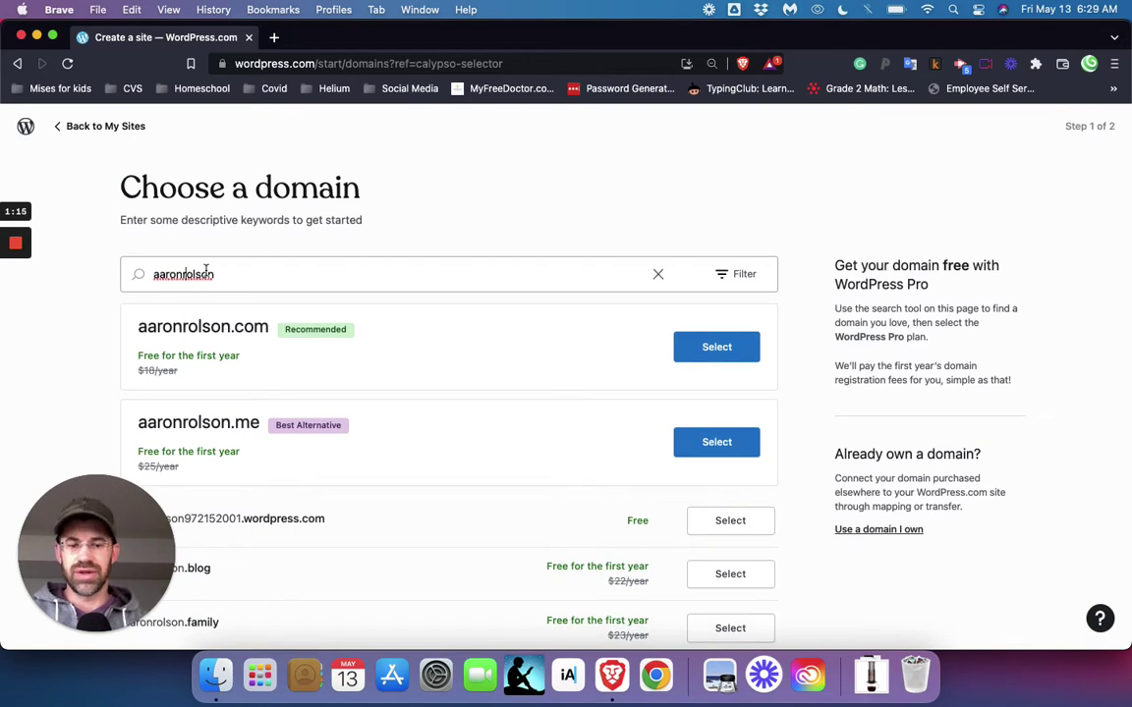
pyautogui.press('BackSpace')
# - Extend the search with 'awesome blog' and select the free .wordpress.com address
pyautogui.click(225, 273)
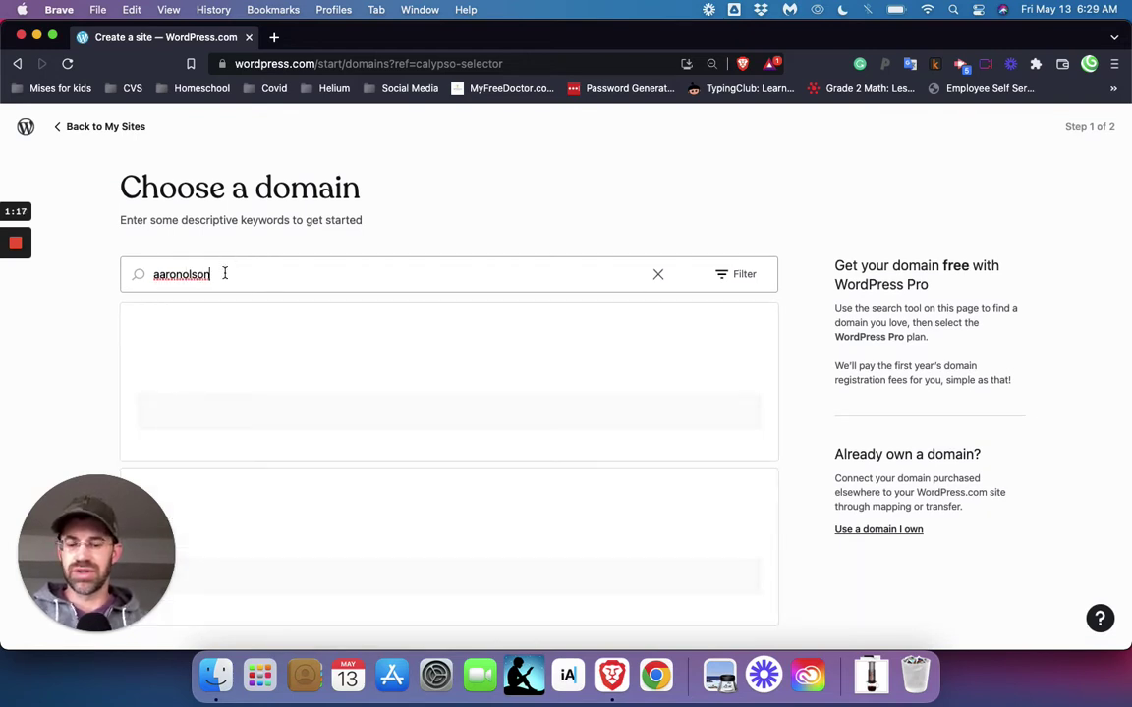
pyautogui.write('awesome ')
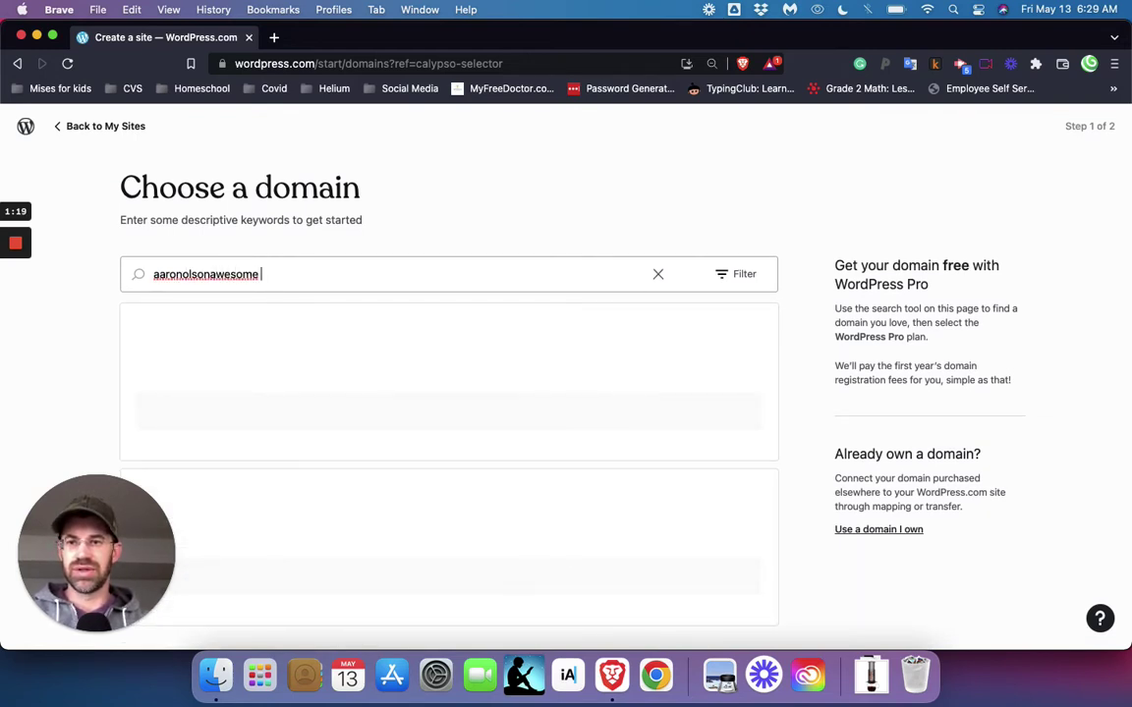
pyautogui.write('blog')
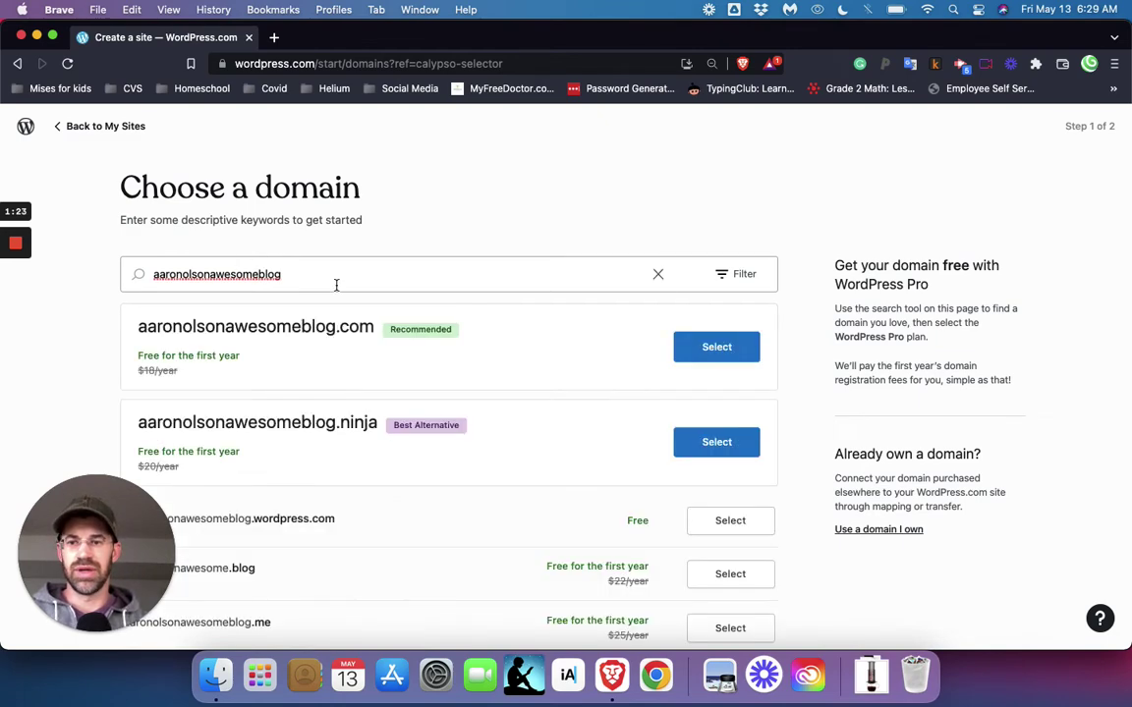
pyautogui.scroll(-3, 336, 285)
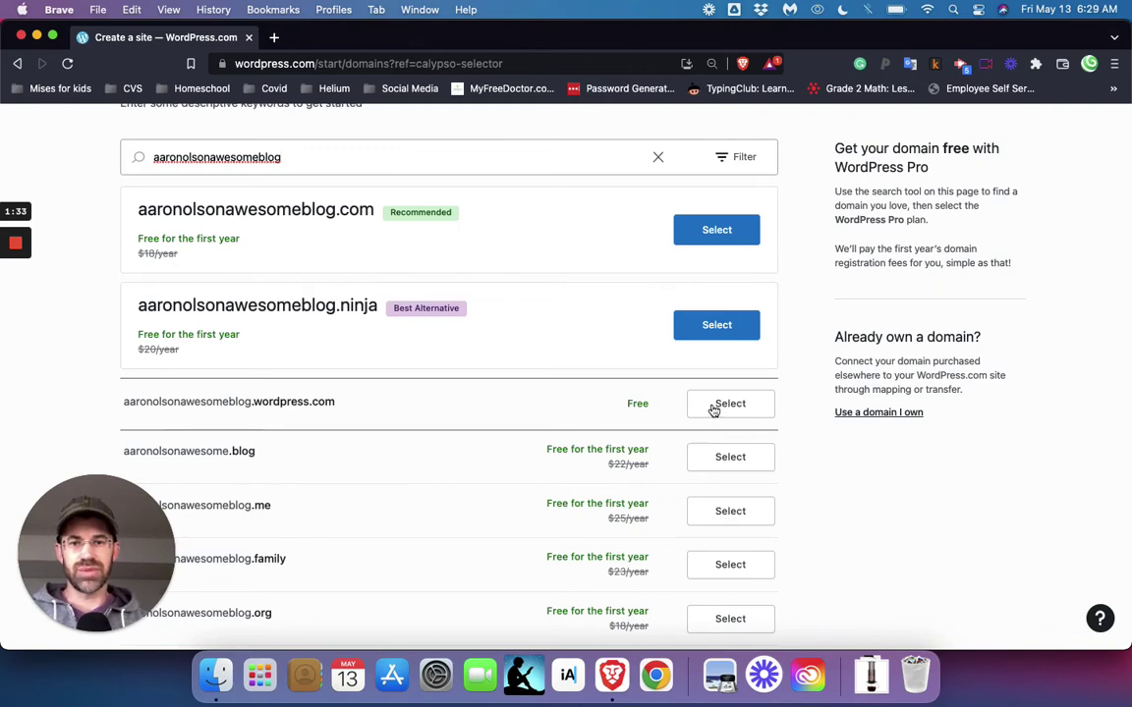
pyautogui.scroll(-1, 720, 411)
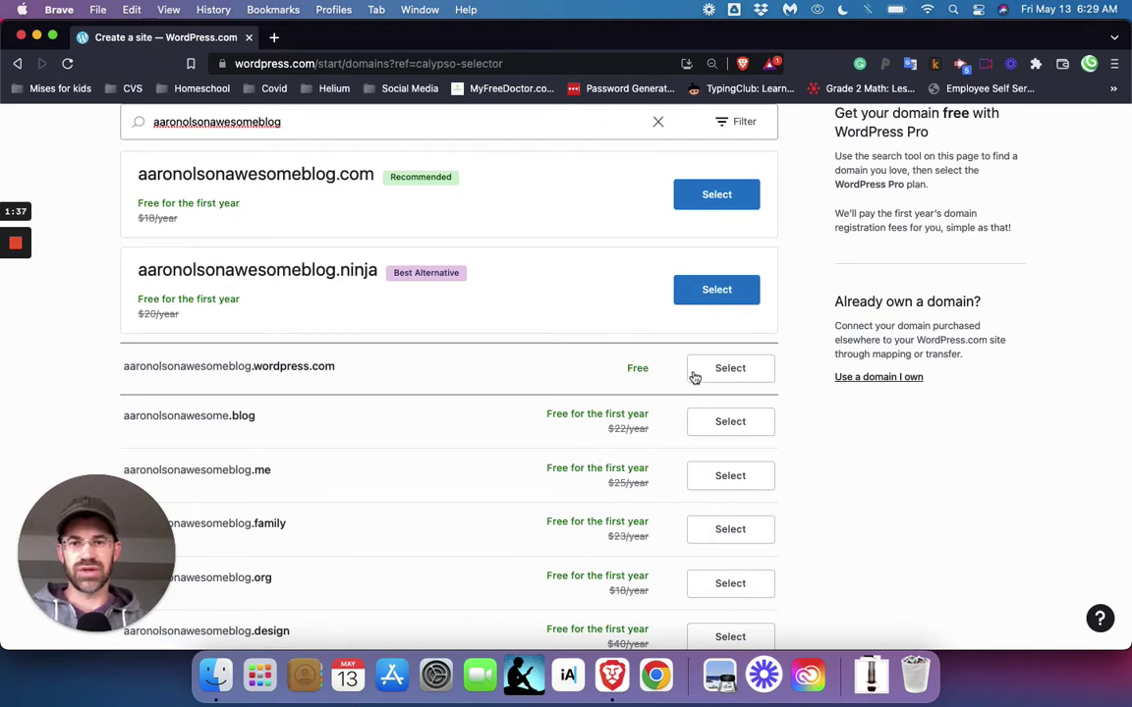
pyautogui.click(705, 377)
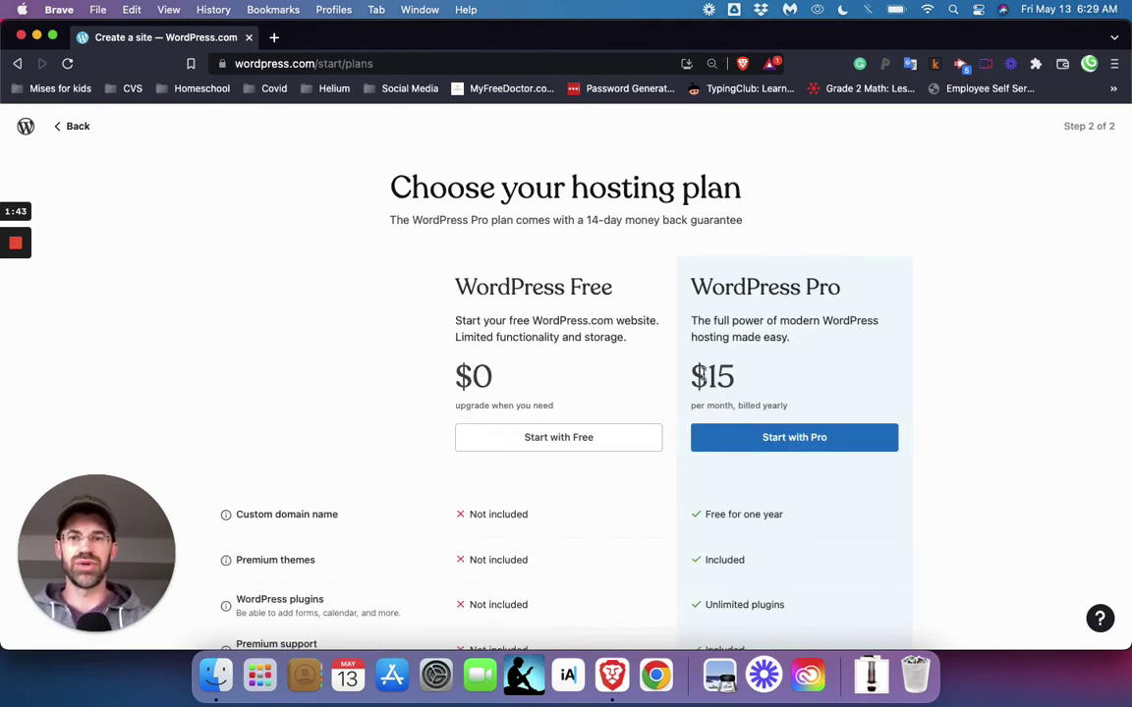
# - Compare the Free ($0) and Pro ($15/month) plans and start with Free
pyautogui.scroll(-1, 548, 394)
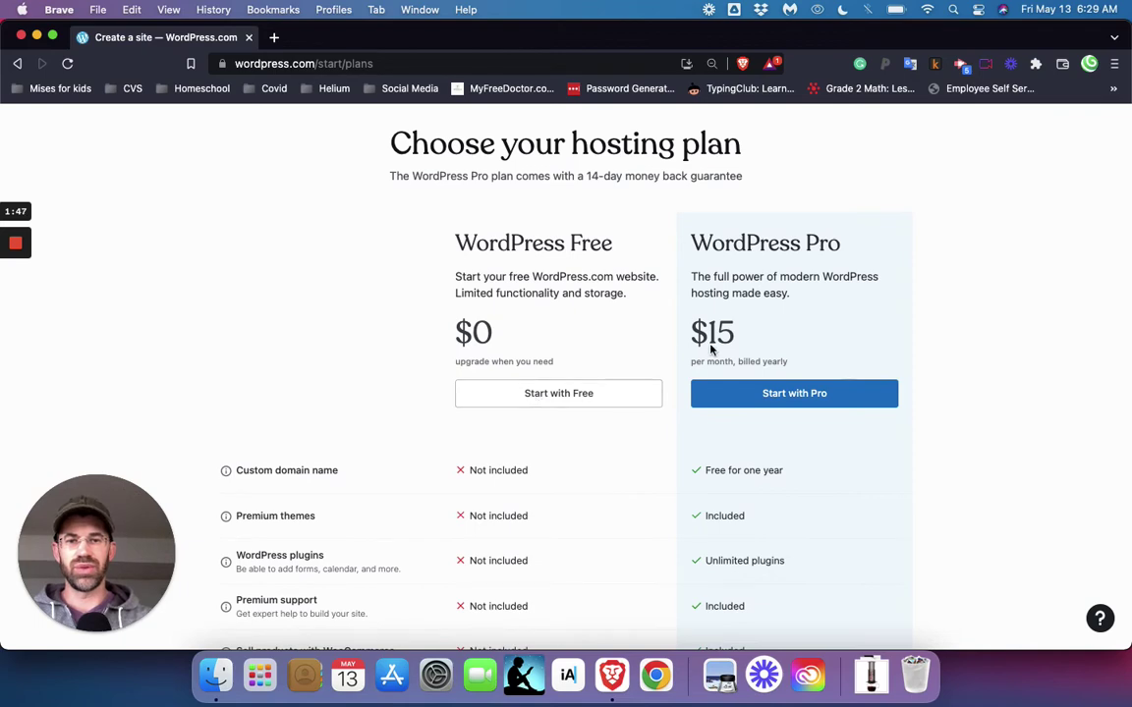
pyautogui.scroll(-2, 703, 470)
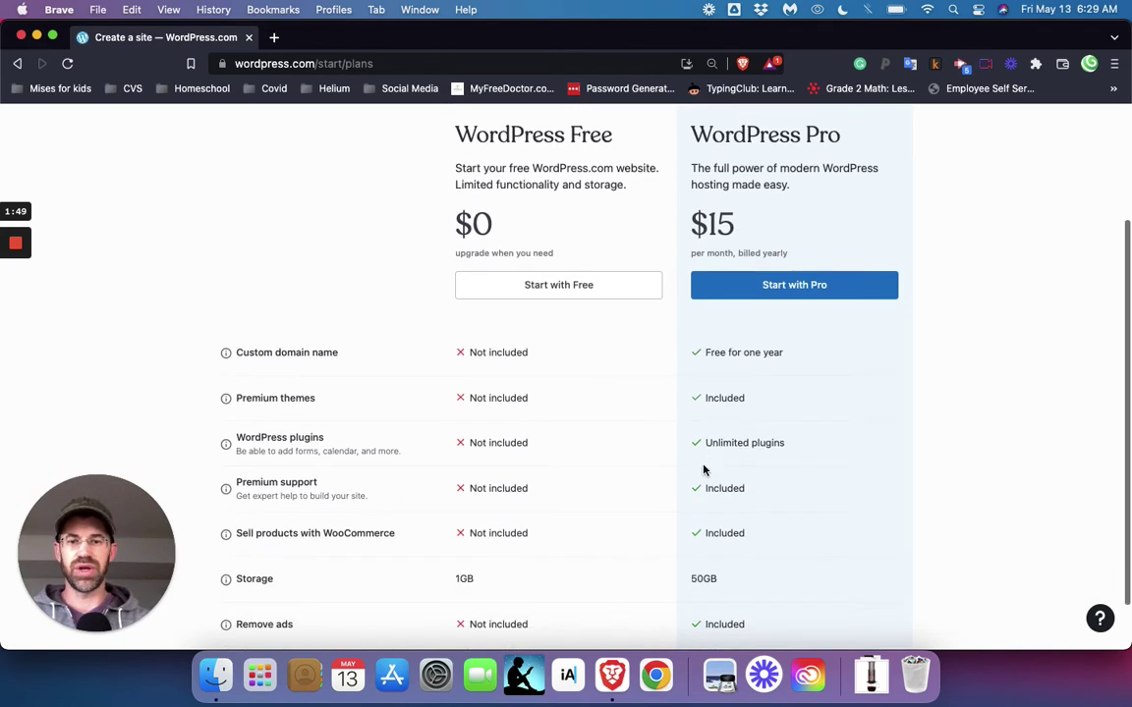
pyautogui.scroll(1, 703, 470)
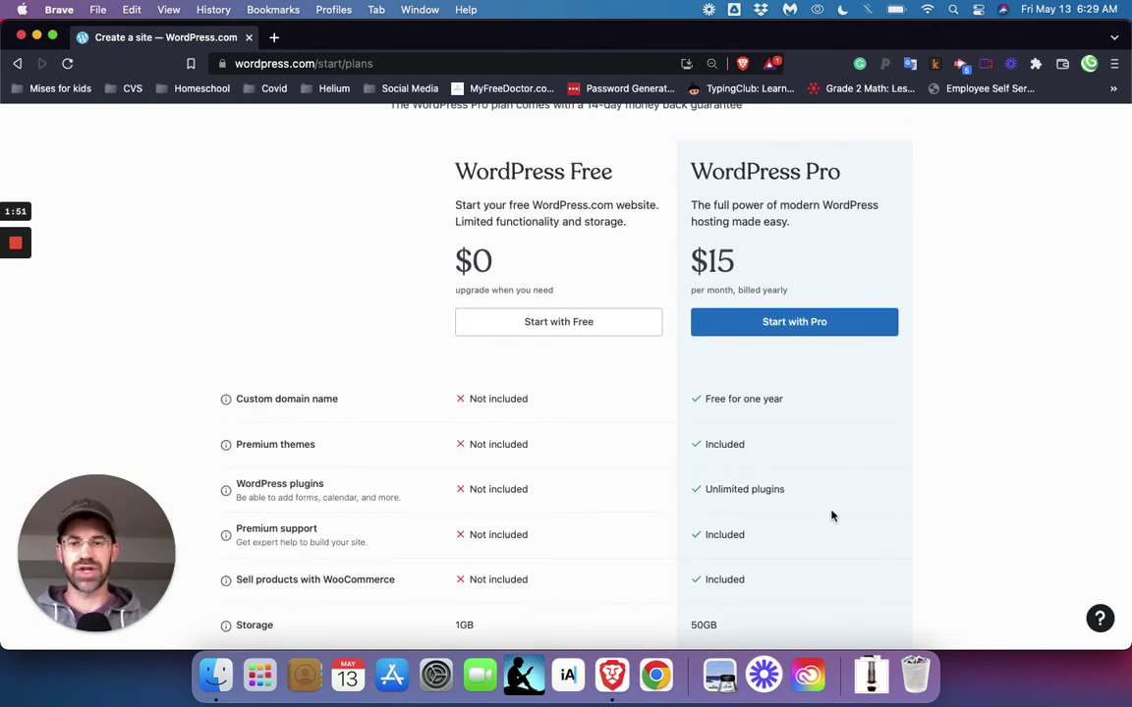
pyautogui.click(566, 332)
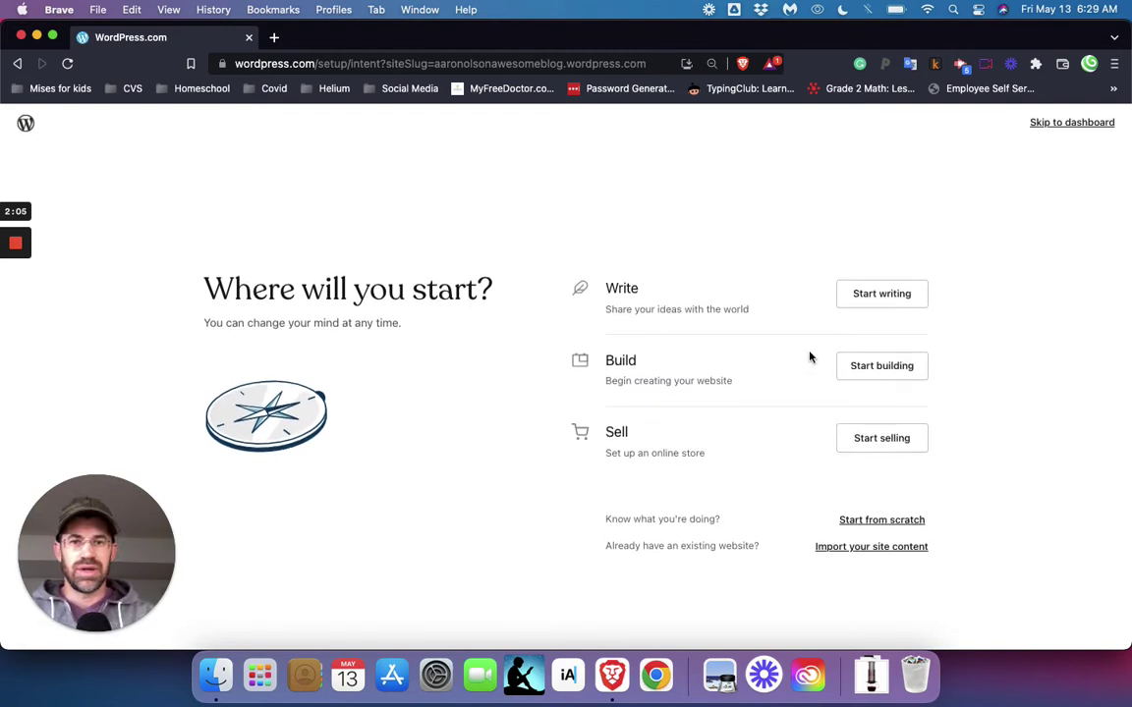
# - Choose writing, name the blog after its owner, and add the tagline 'My thoughts and ideas'
pyautogui.click(884, 308)
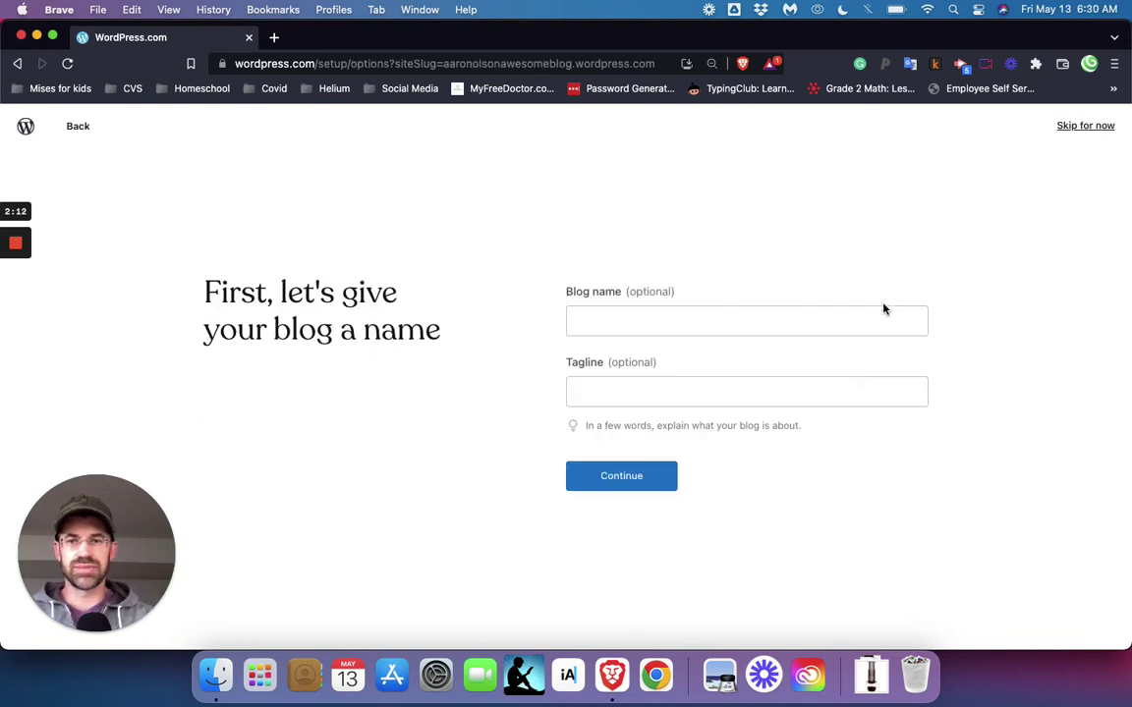
pyautogui.click(714, 331)
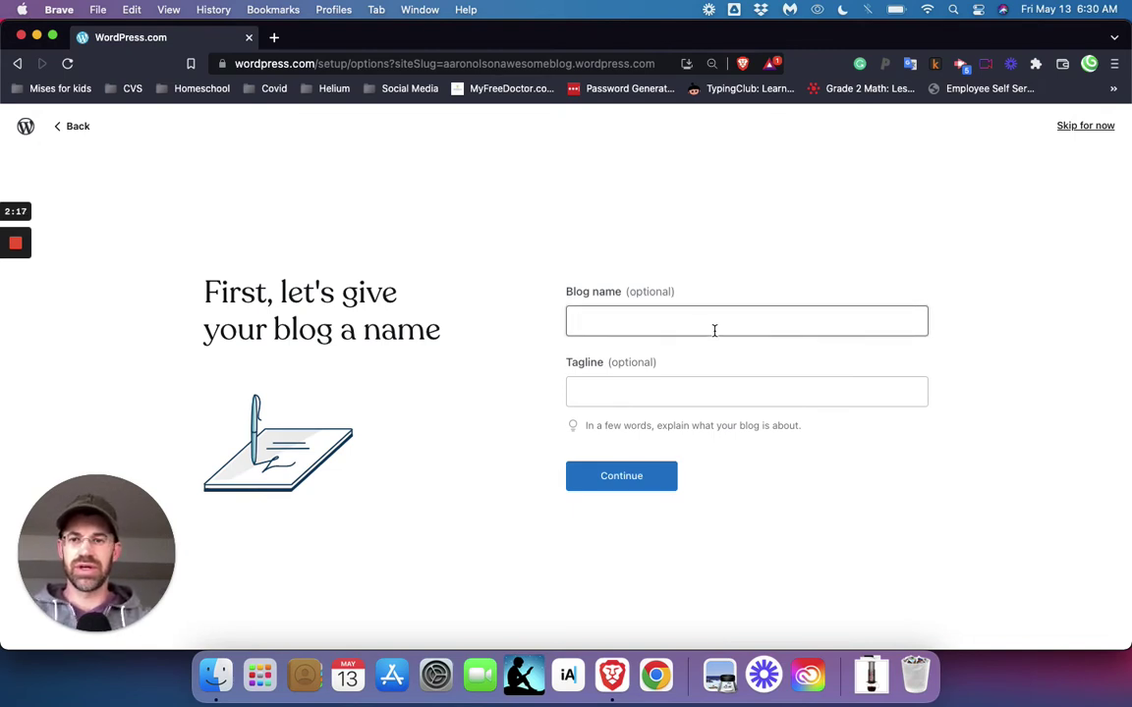
pyautogui.write('Aaron Olson')
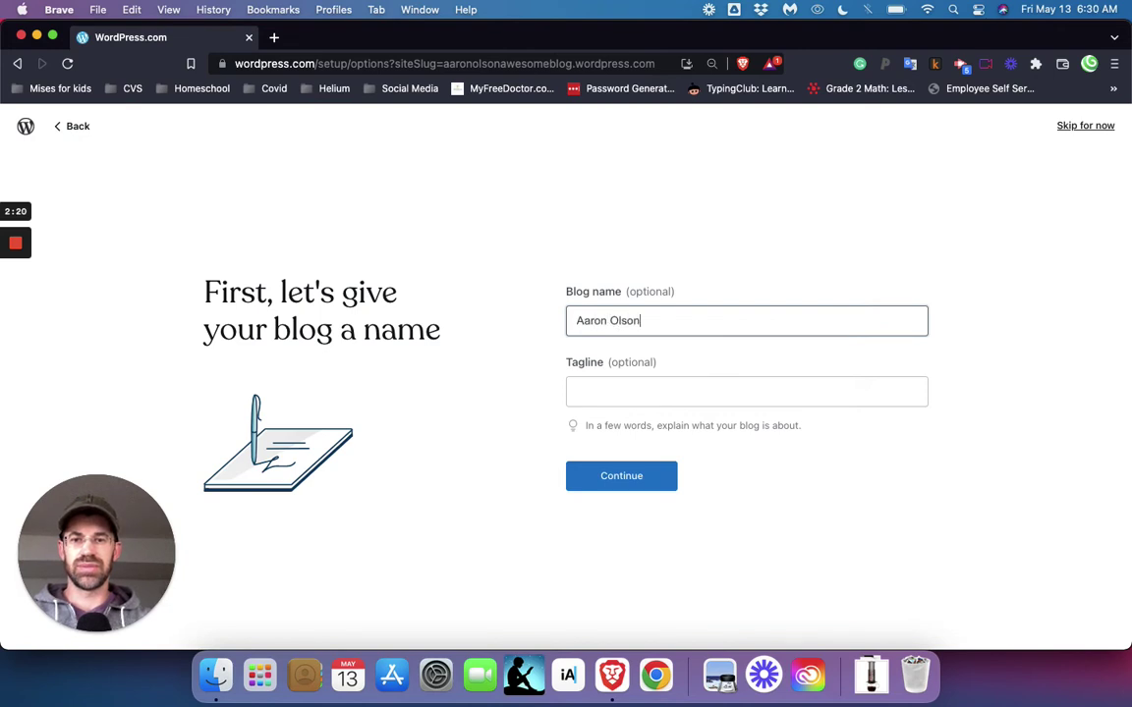
pyautogui.press('Tab')
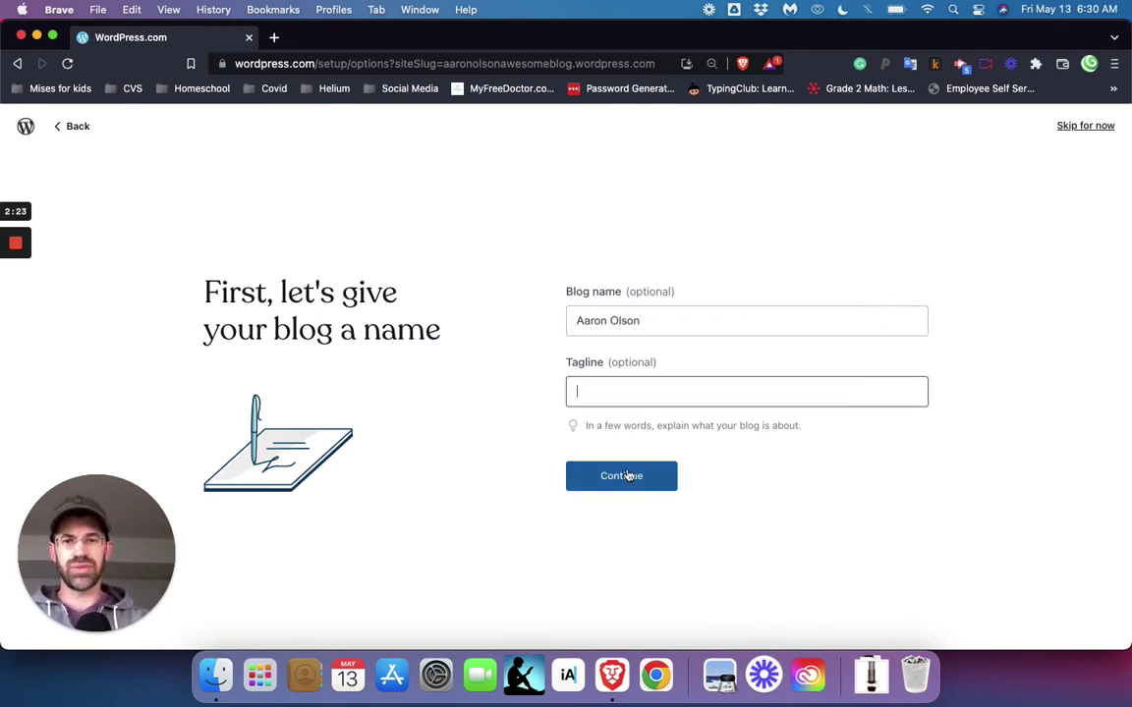
pyautogui.write('My tho')
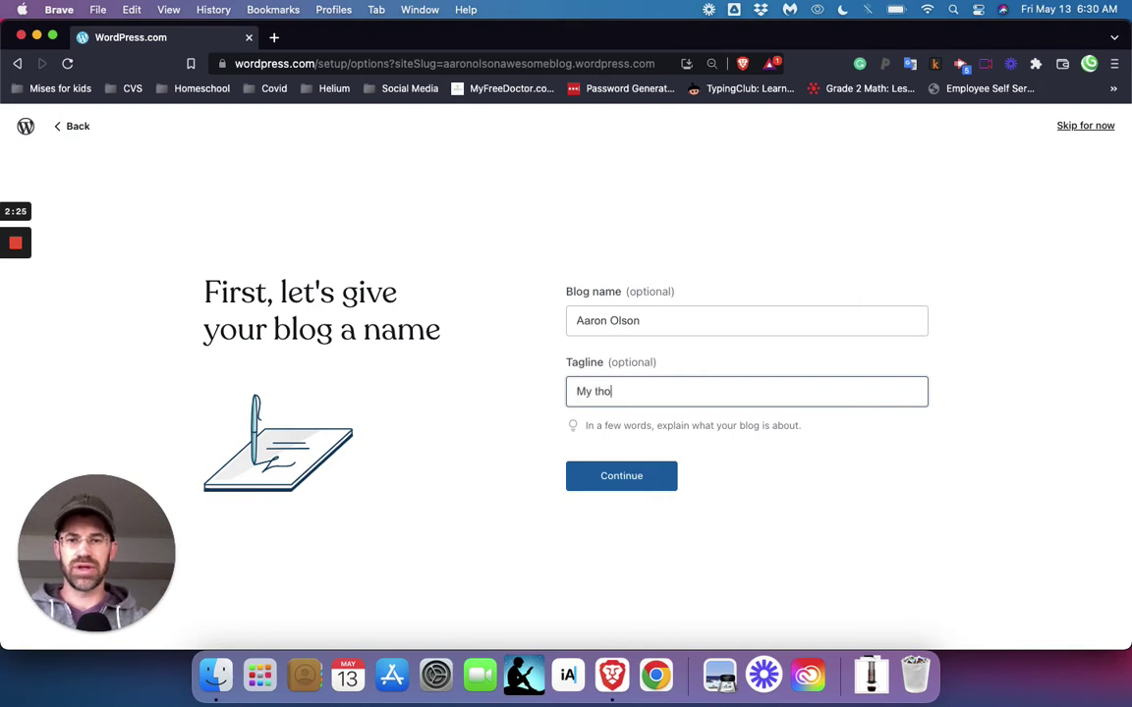
pyautogui.write('ughts ')
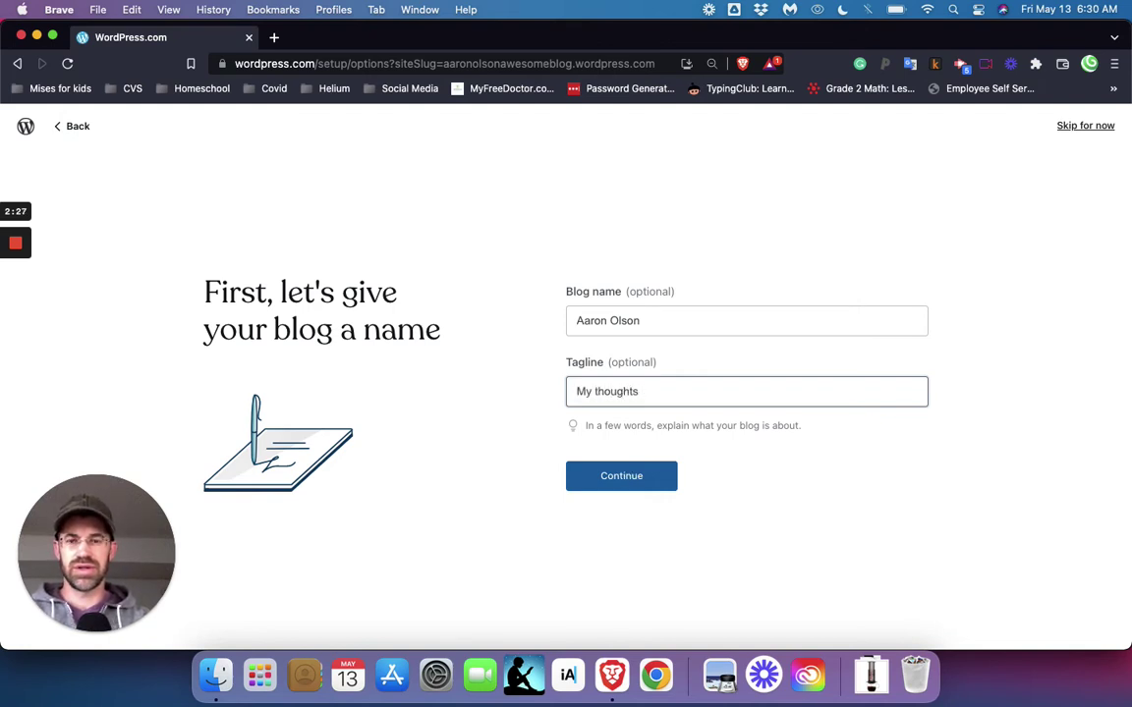
pyautogui.write('and ideas')
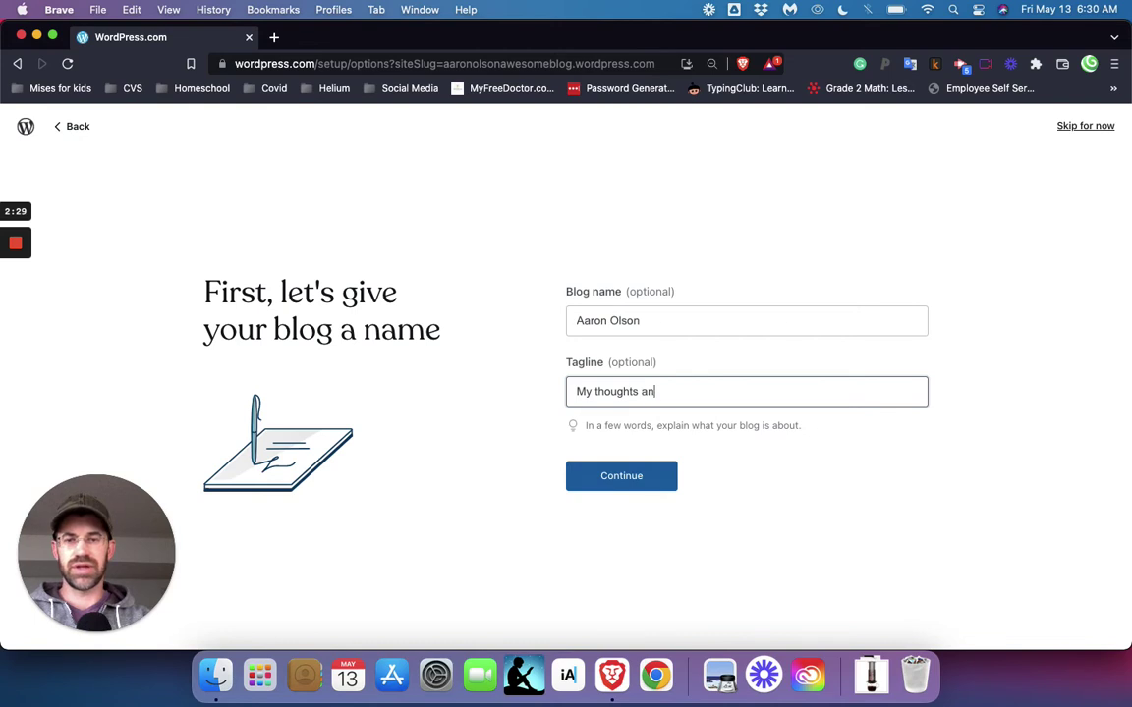
pyautogui.click(658, 482)
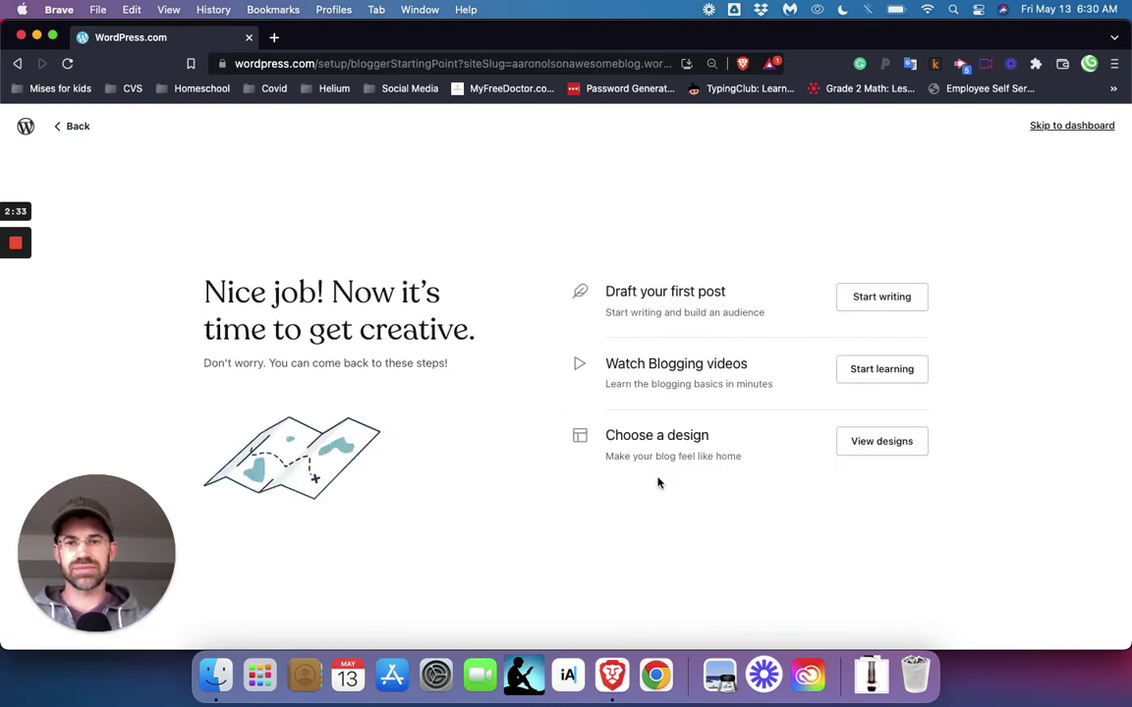
# - Start drafting a blank first post in the block editor
pyautogui.click(890, 298)
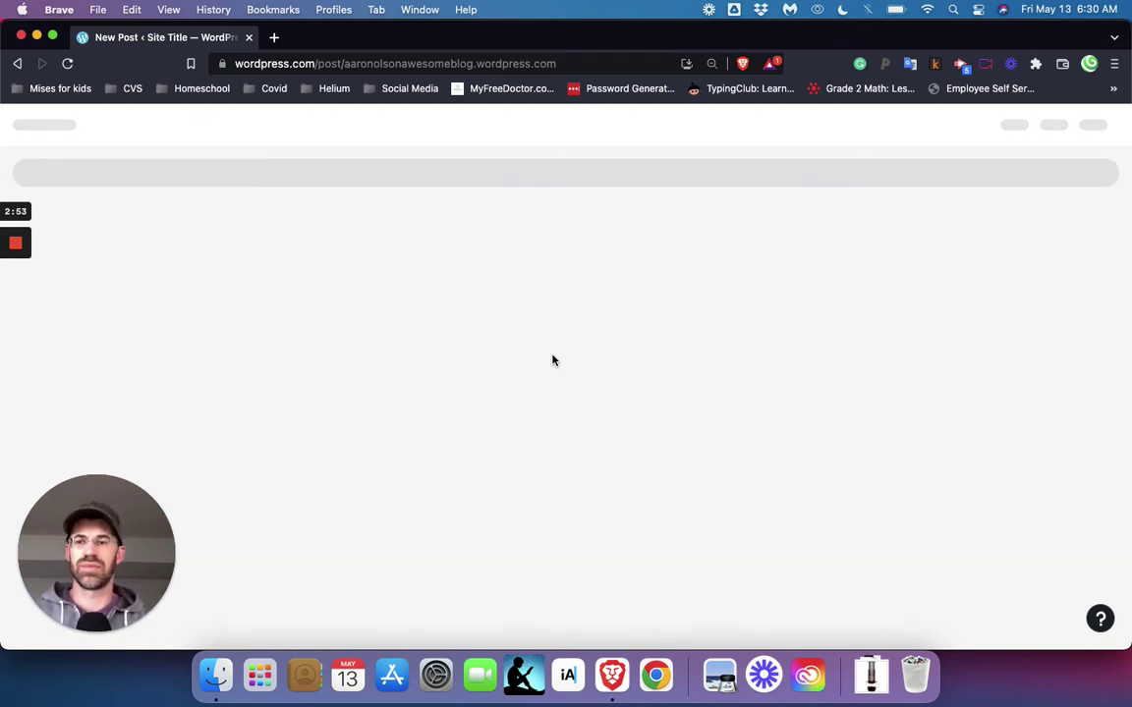
pyautogui.moveTo(16, 246)
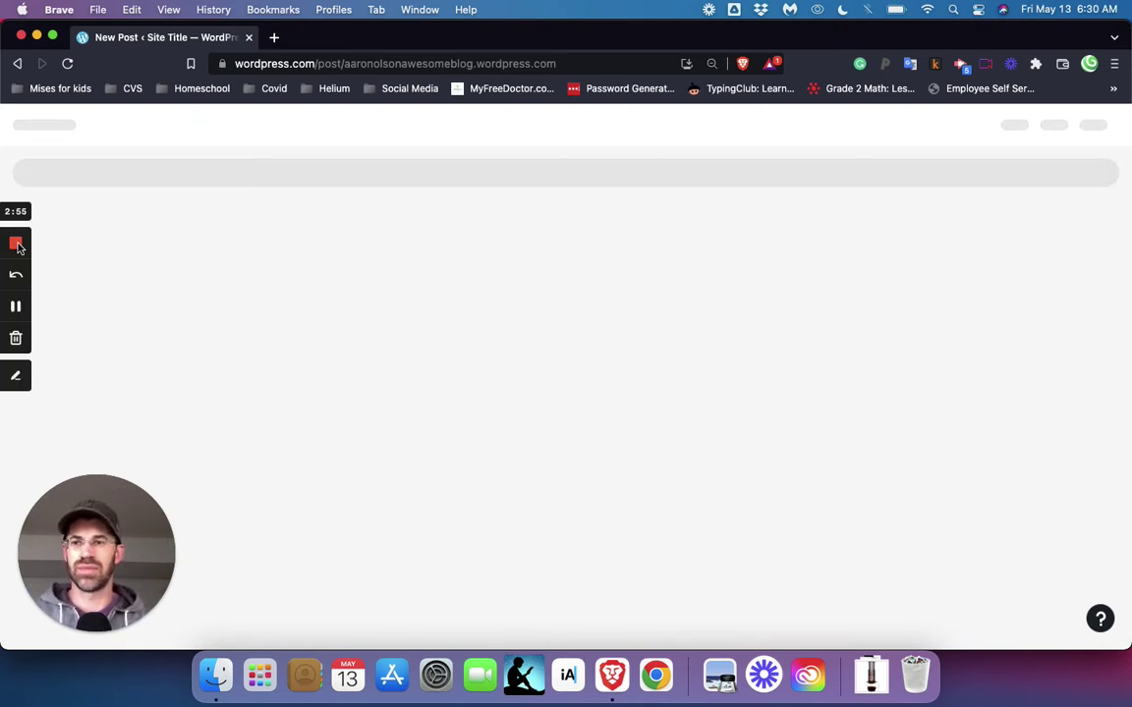
pyautogui.click(16, 308)
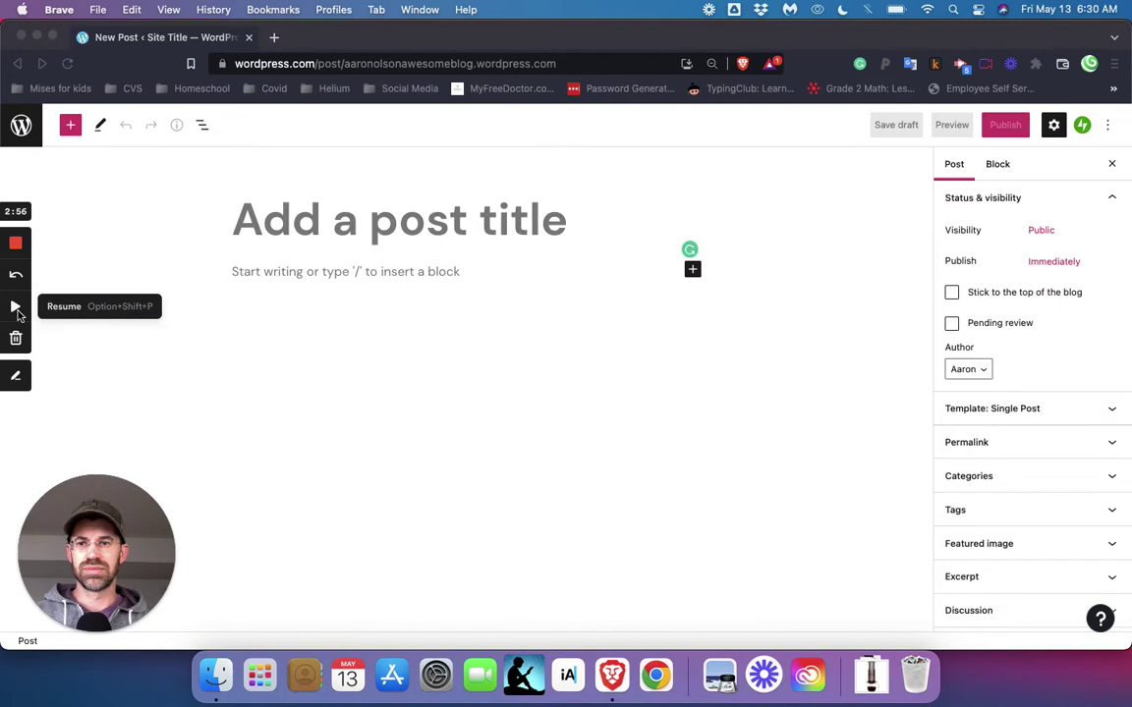
# - Title the post 'Hello world!' and write the paragraph 'This is blog post!'
pyautogui.click(16, 308)
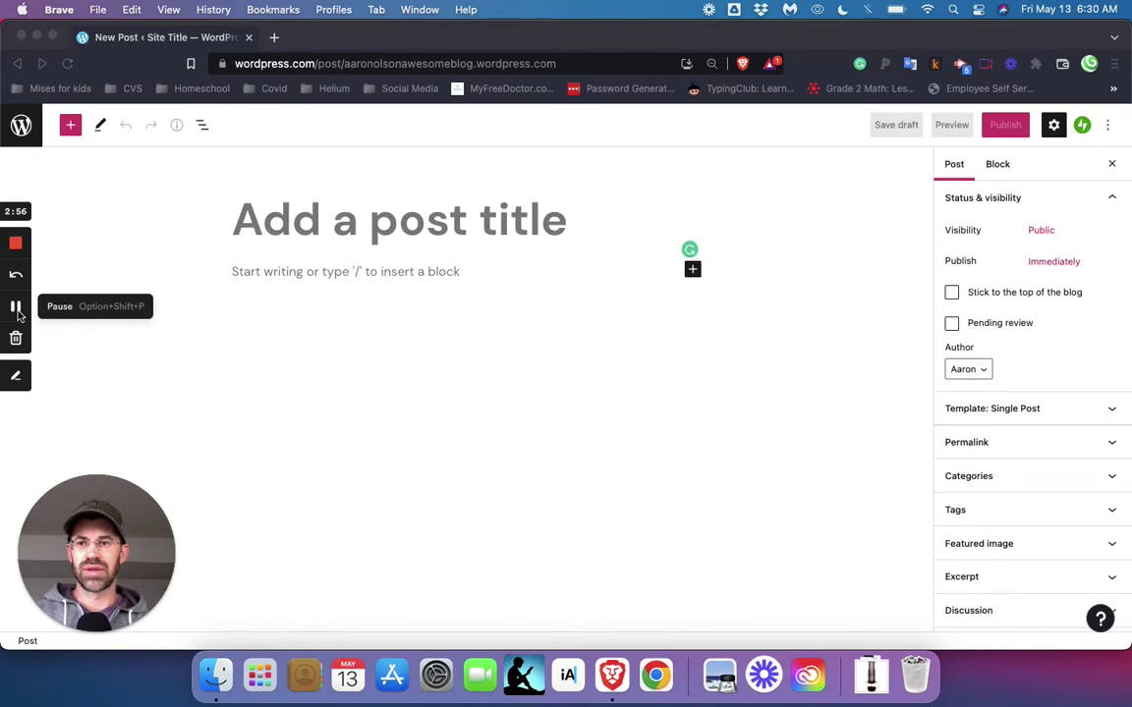
pyautogui.click(290, 228)
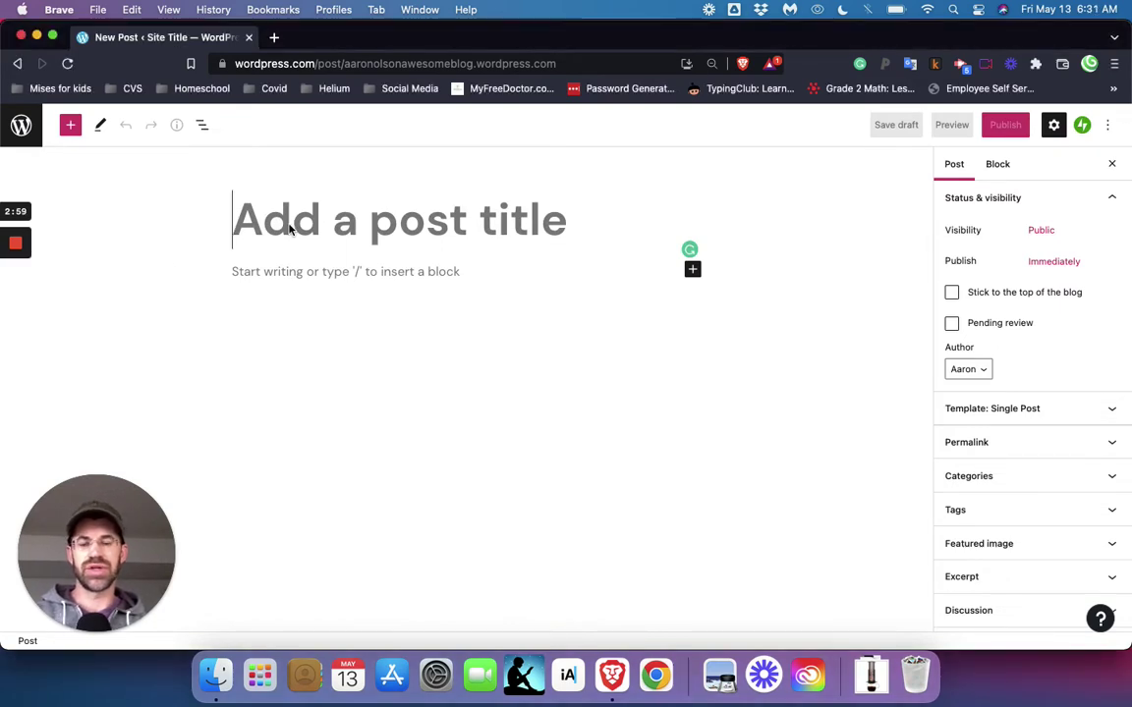
pyautogui.write('Hel')
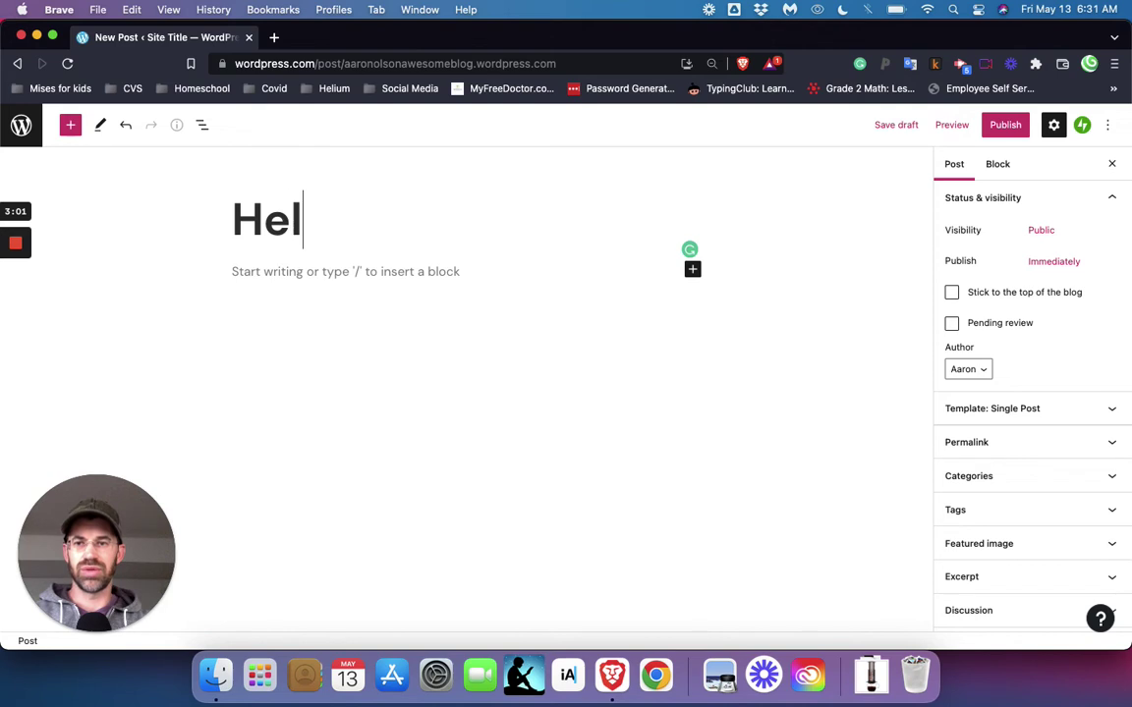
pyautogui.write('lo wor')
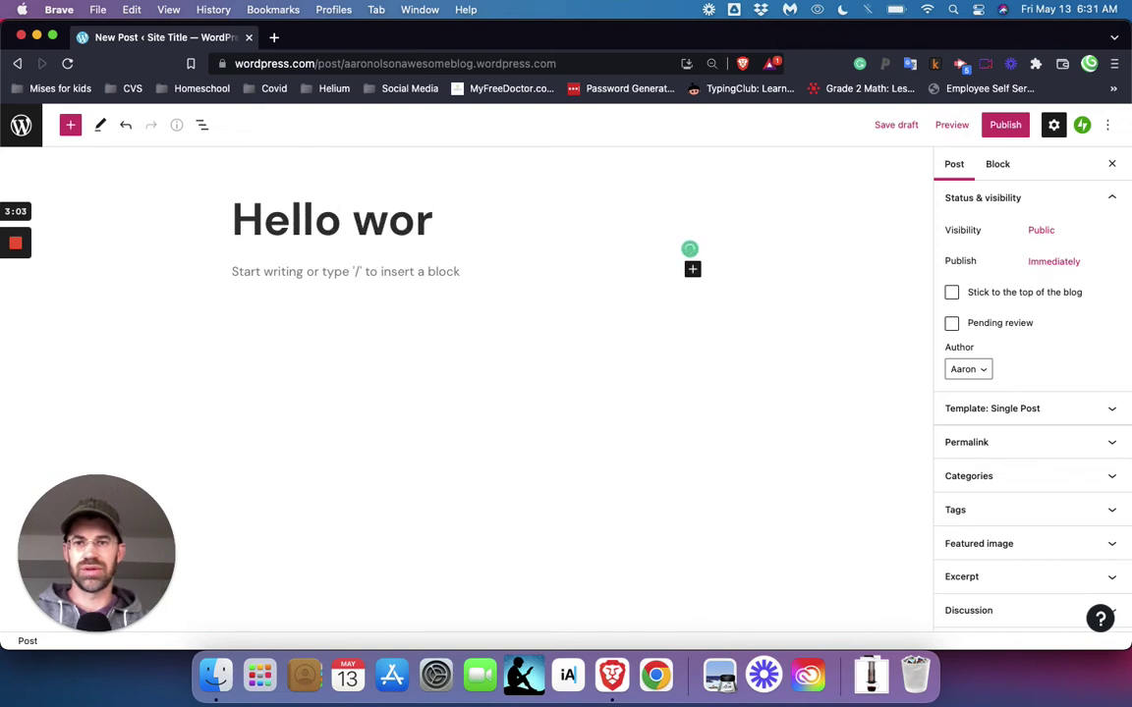
pyautogui.write('ld!')
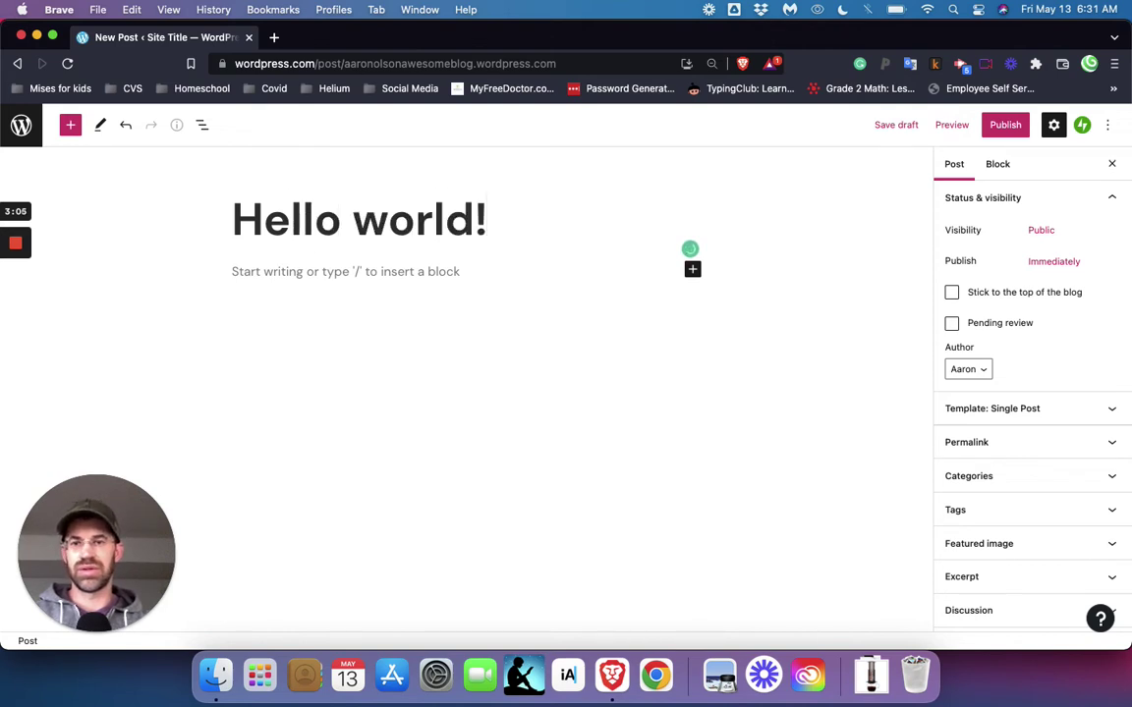
pyautogui.press('Return')
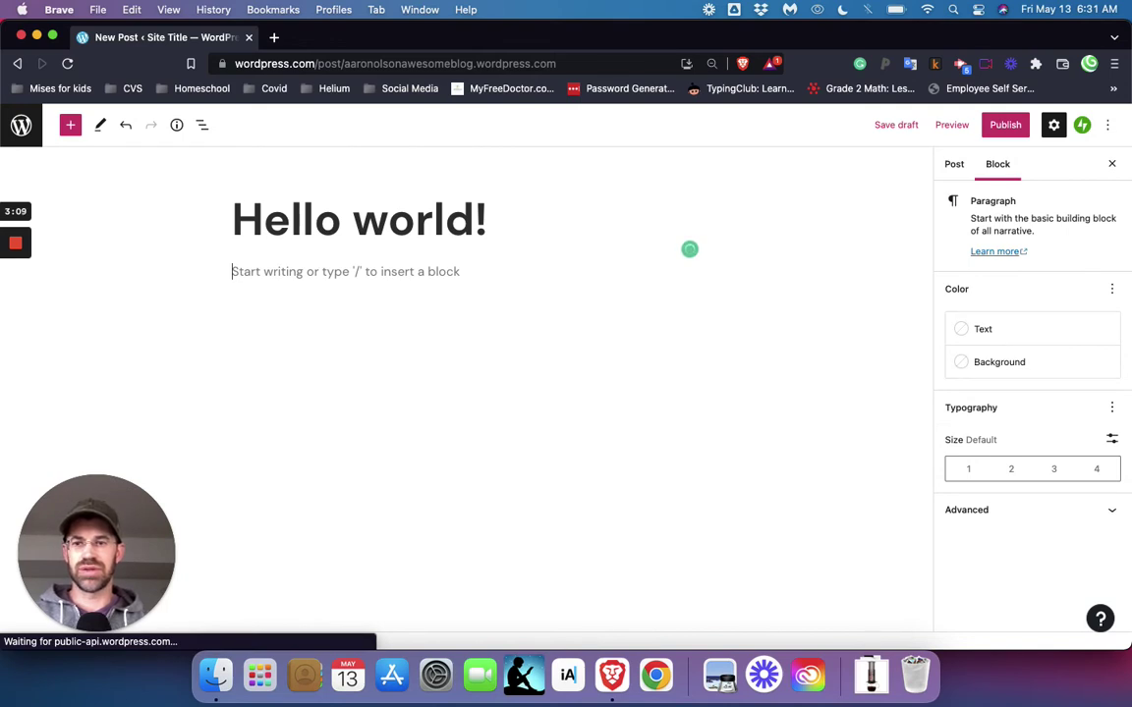
pyautogui.write('This is blog post')
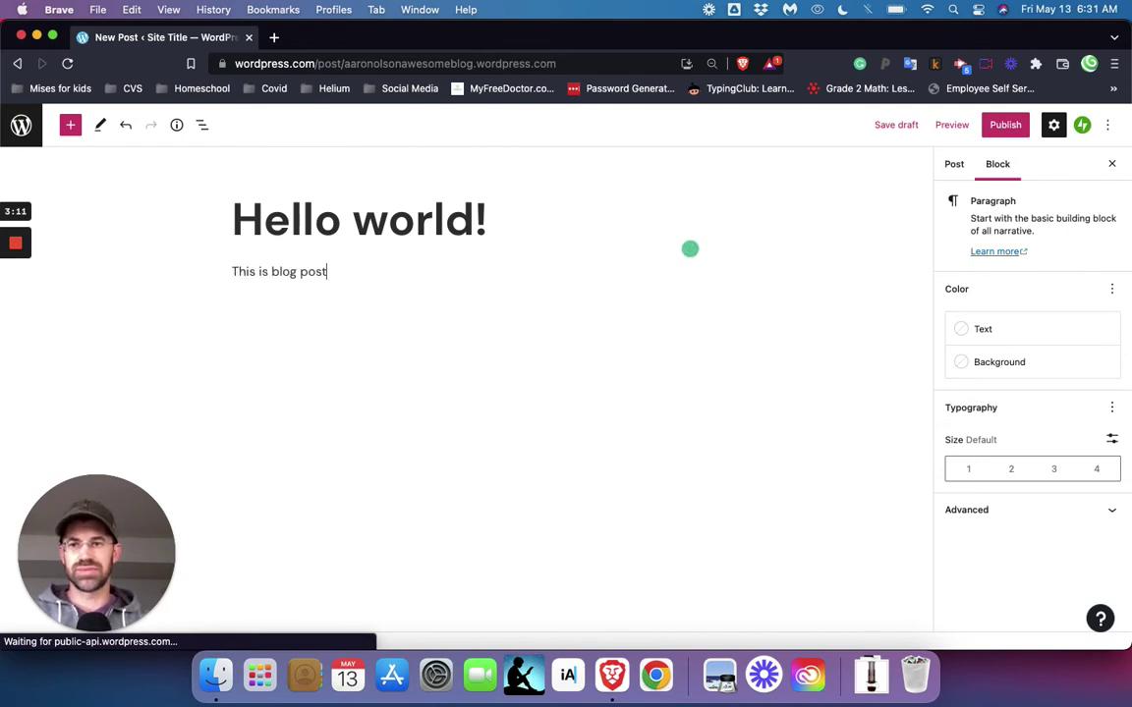
pyautogui.write('!')
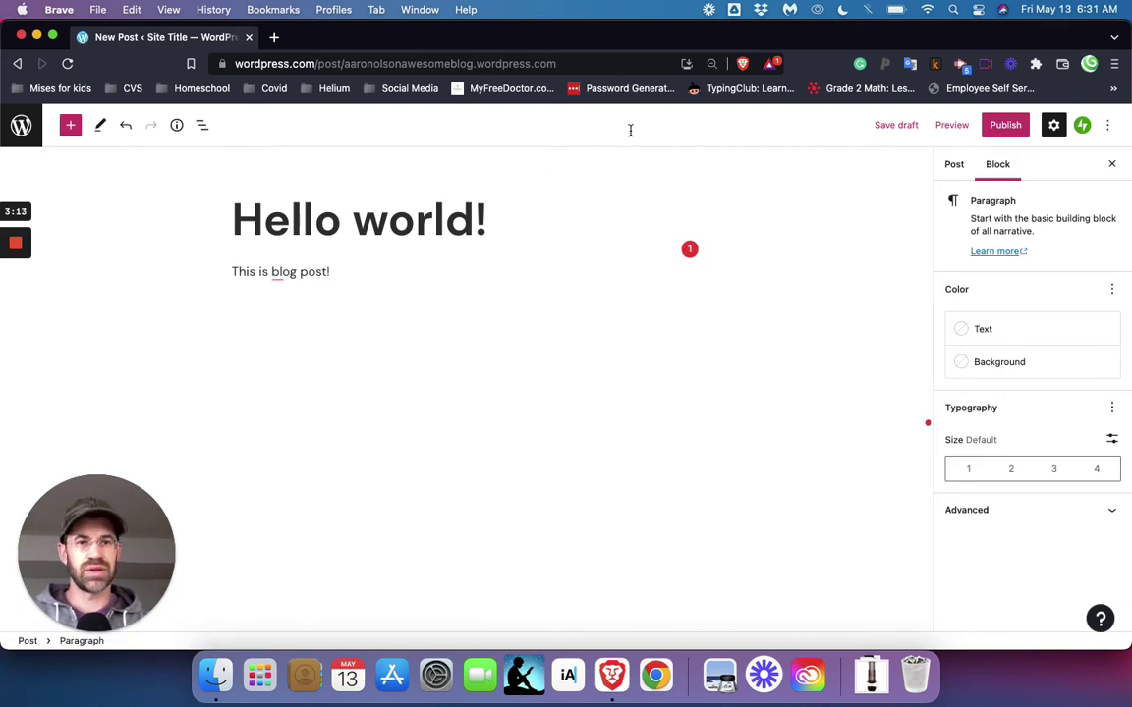
pyautogui.click(954, 165)
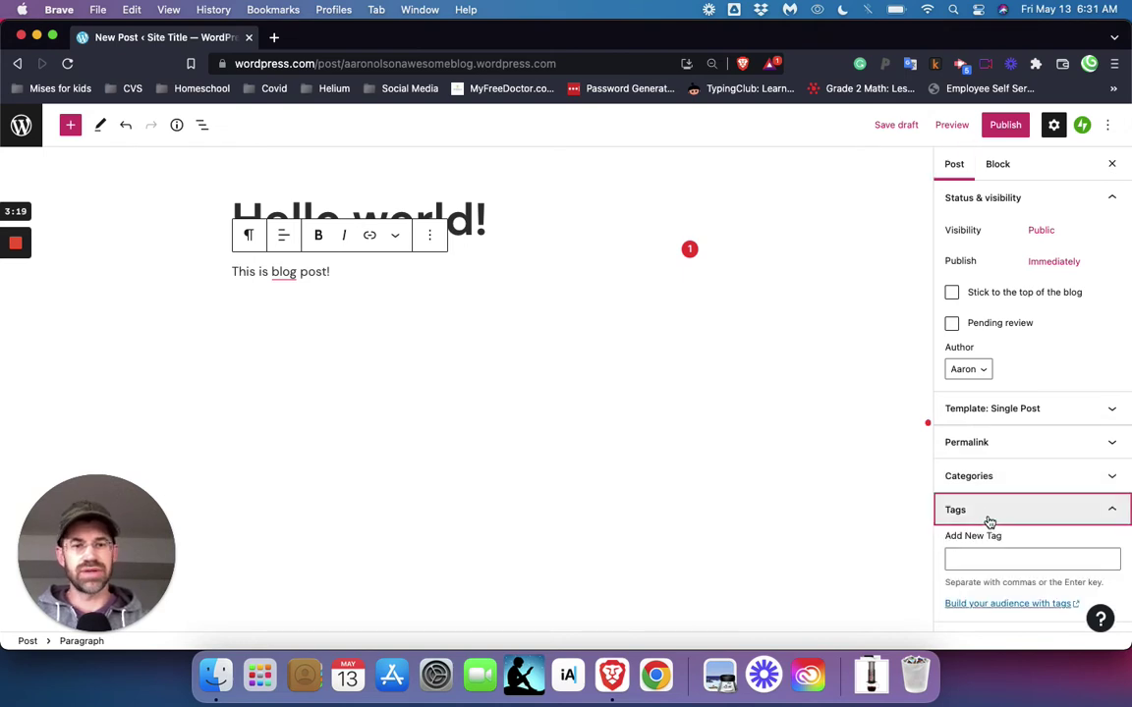
# - Tick the Uncategorized category, publish 'Hello world!' with confirmation, and view the live post
pyautogui.click(1003, 477)
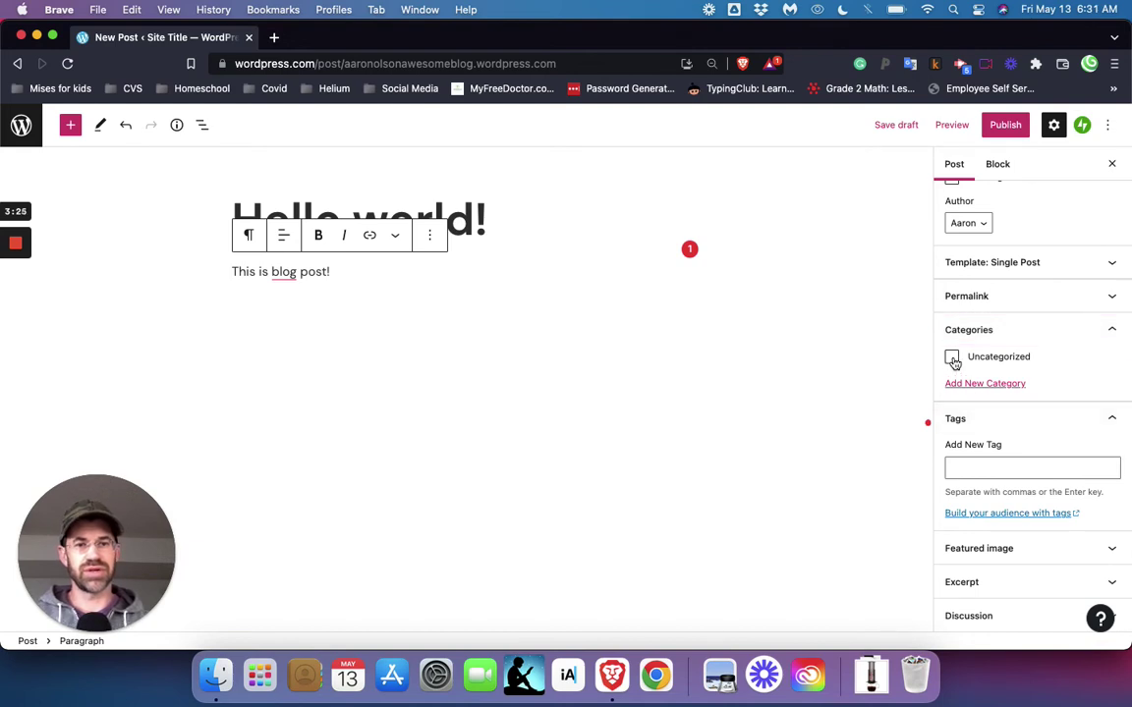
pyautogui.click(951, 359)
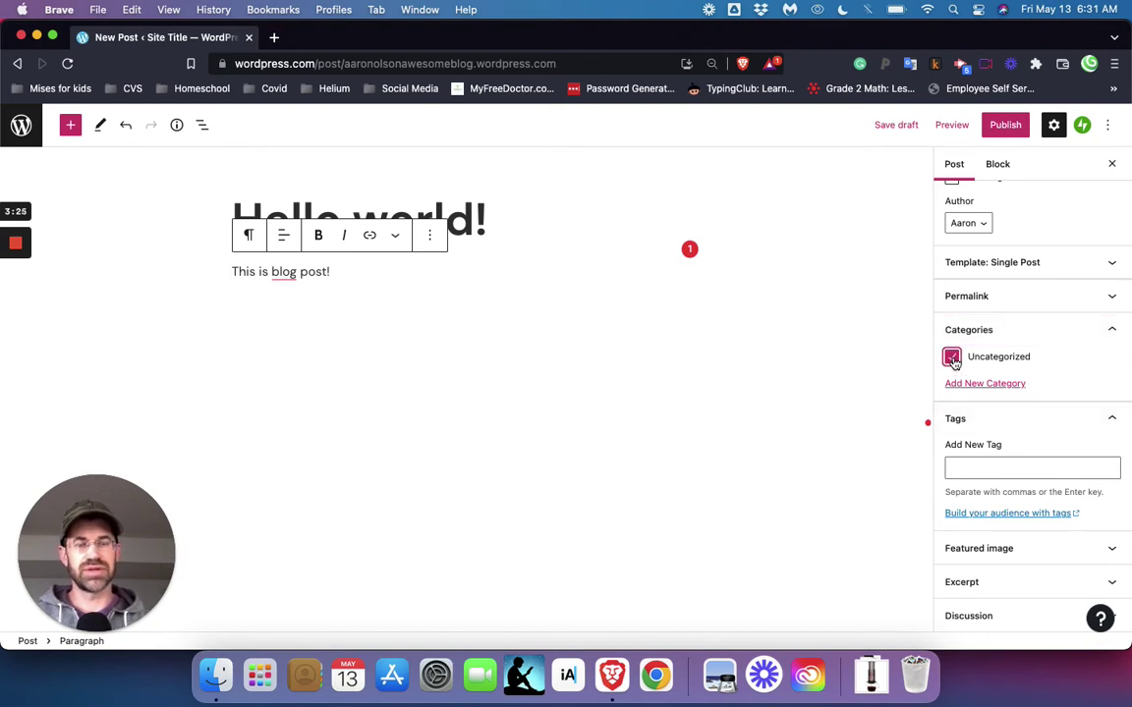
pyautogui.click(1005, 128)
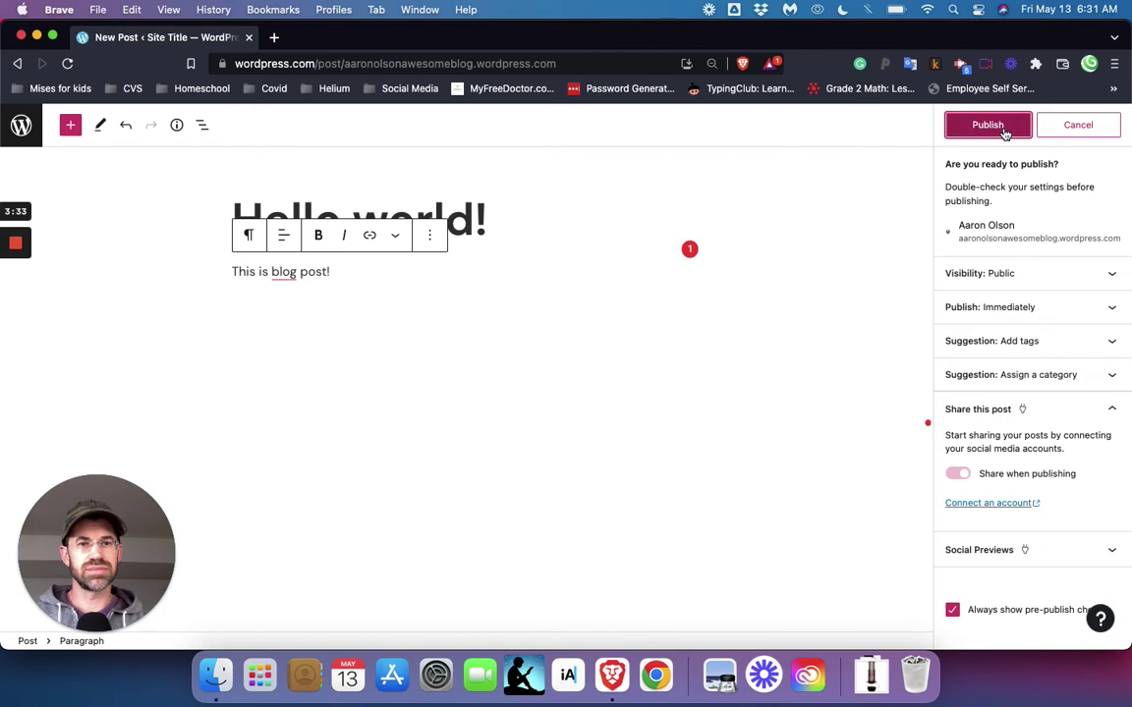
pyautogui.click(1005, 128)
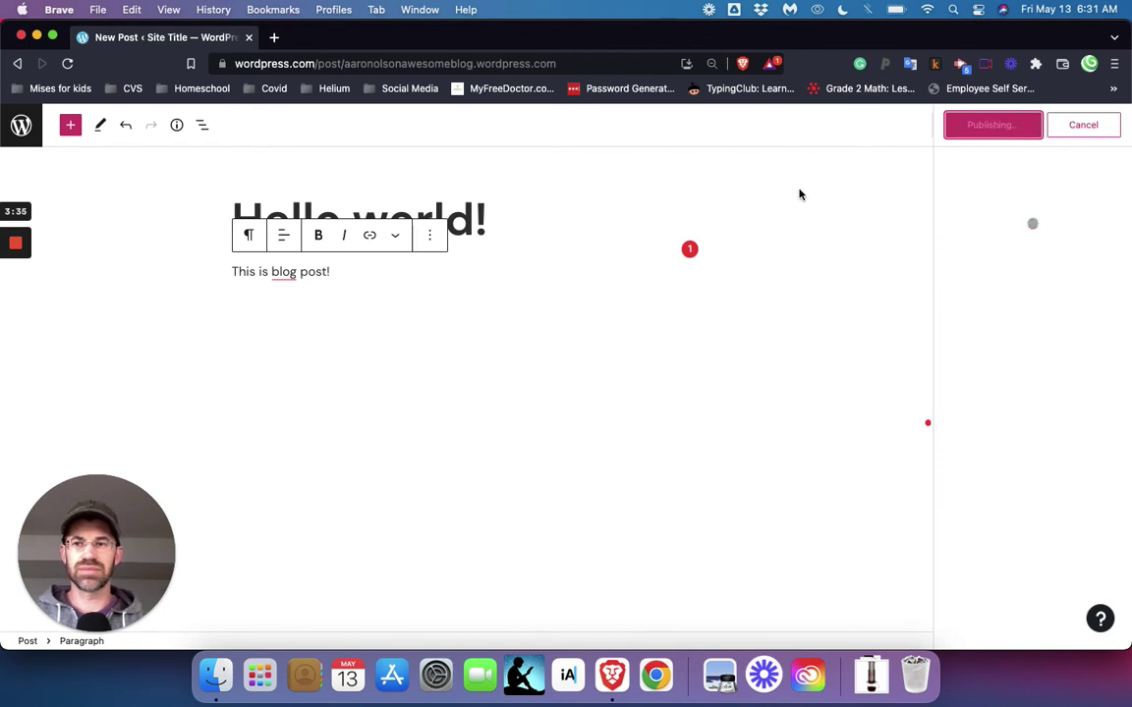
pyautogui.moveTo(8, 265)
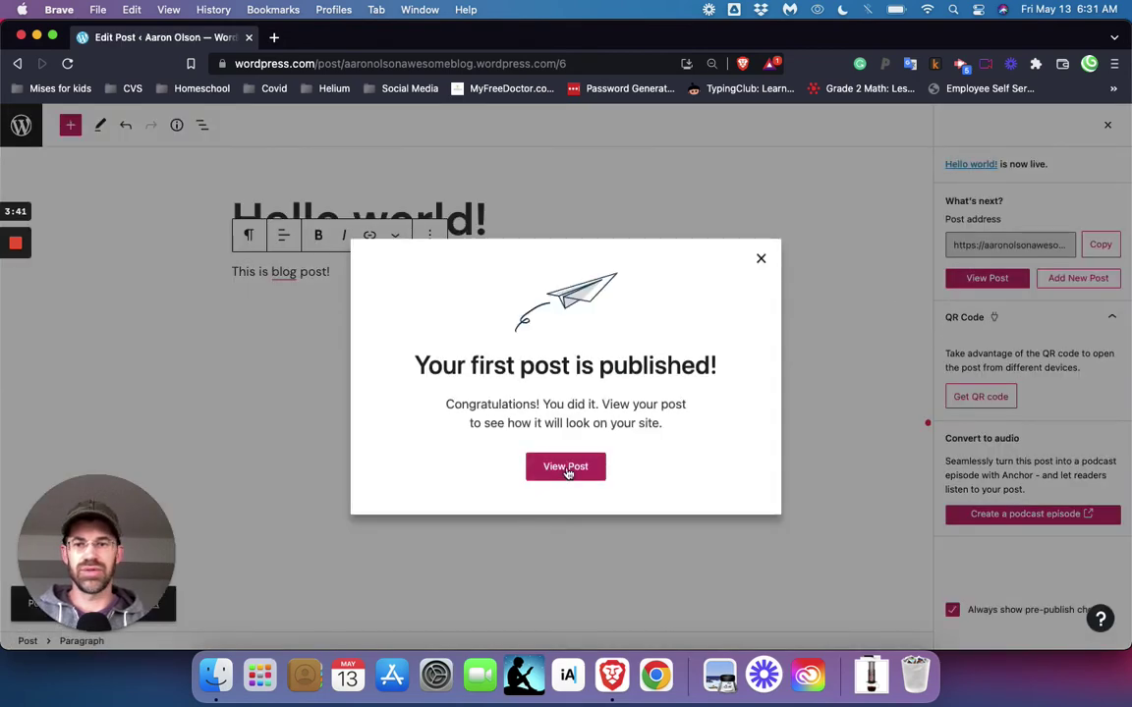
pyautogui.click(567, 471)
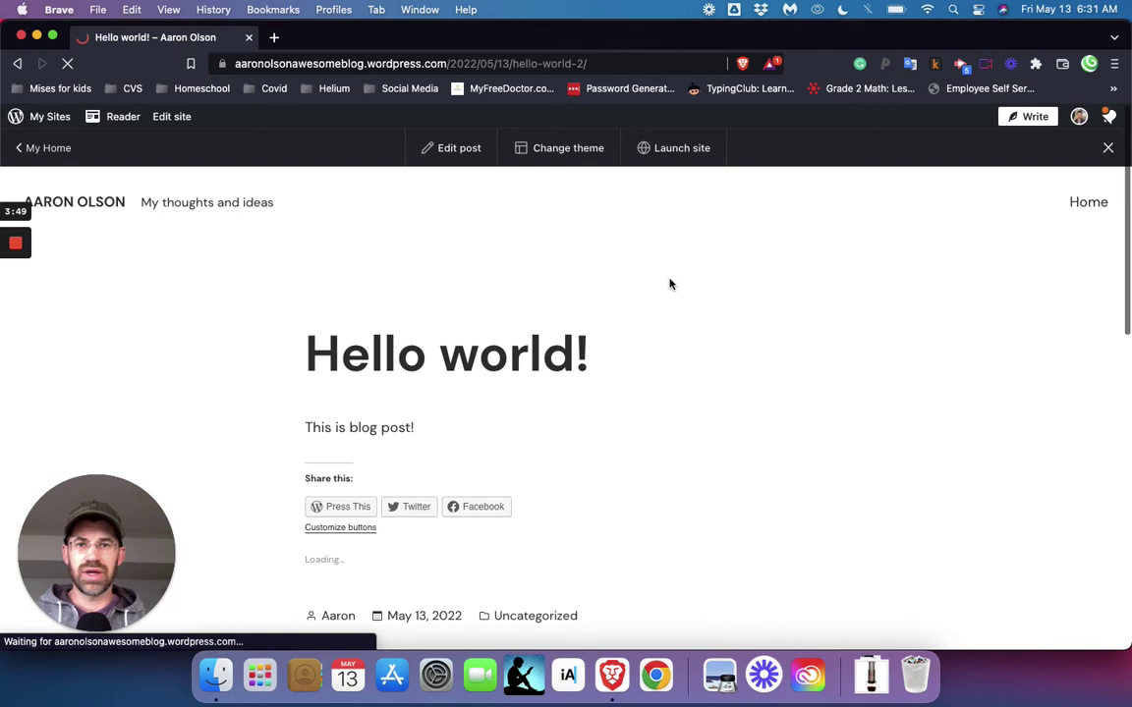
# - Open the home page from the site title and scroll through both Hello World posts
pyautogui.scroll(-5, 568, 394)
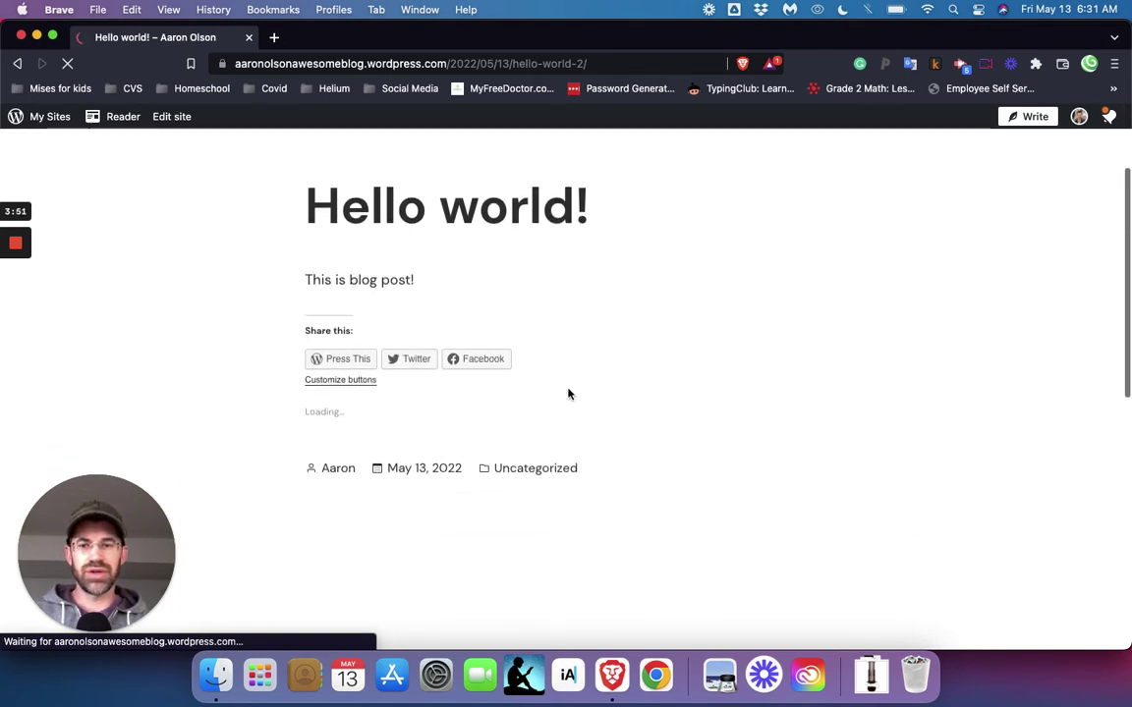
pyautogui.scroll(-2, 568, 394)
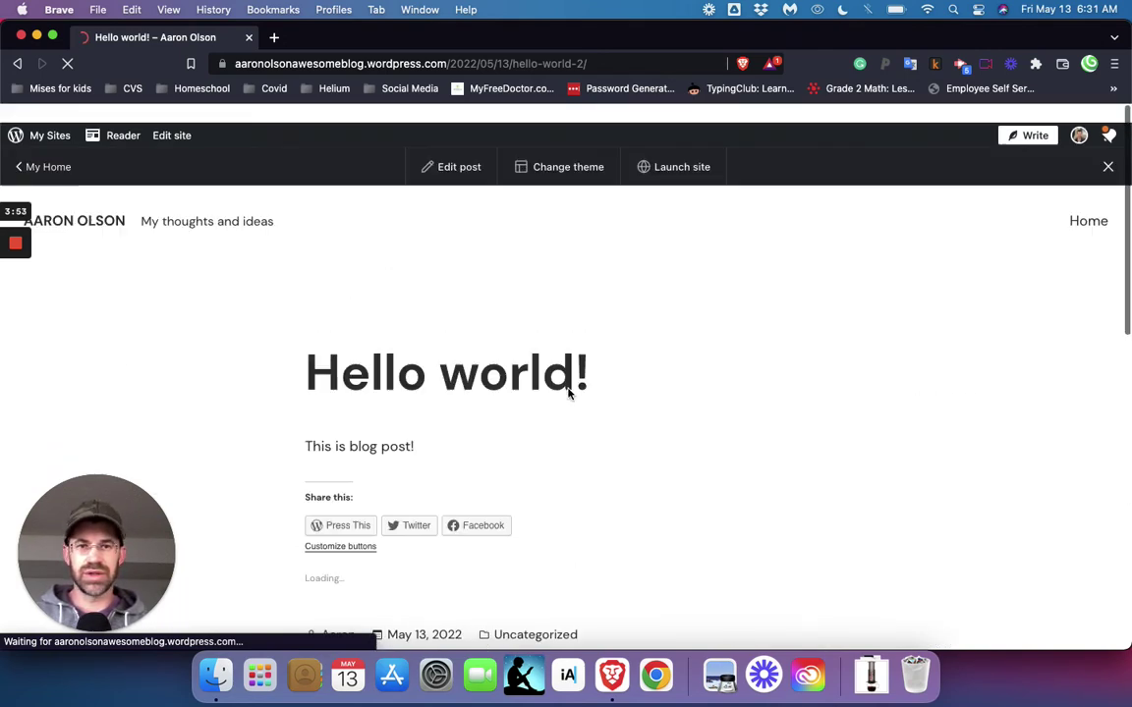
pyautogui.click(112, 203)
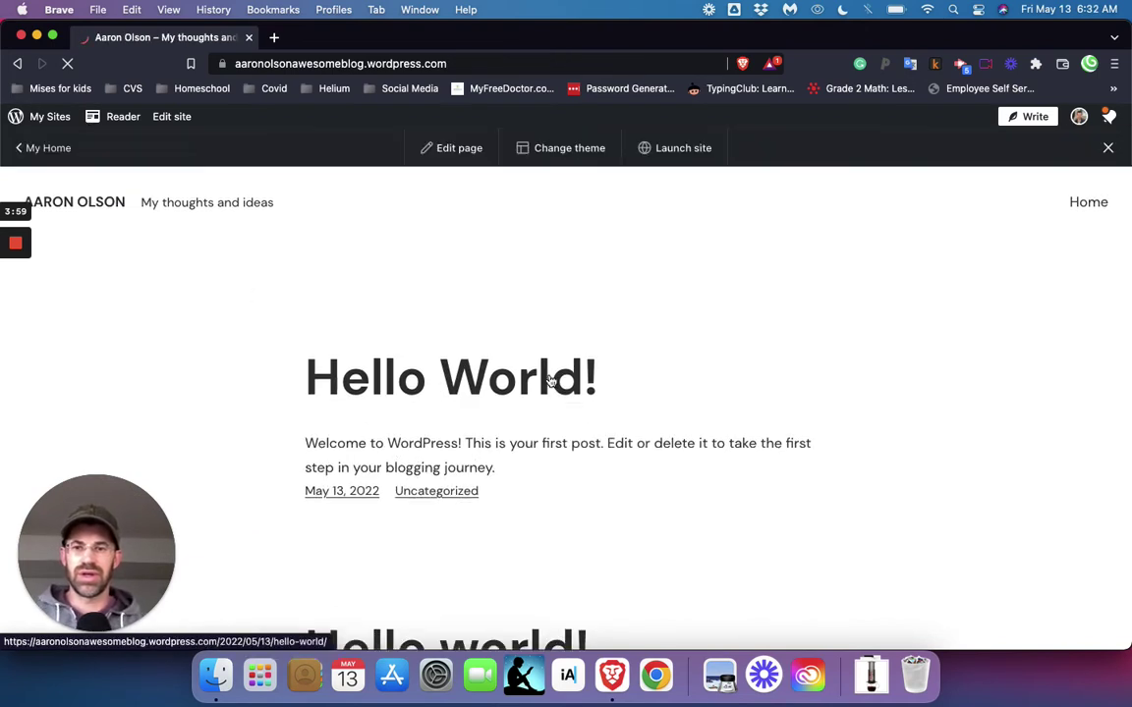
pyautogui.scroll(-5, 550, 381)
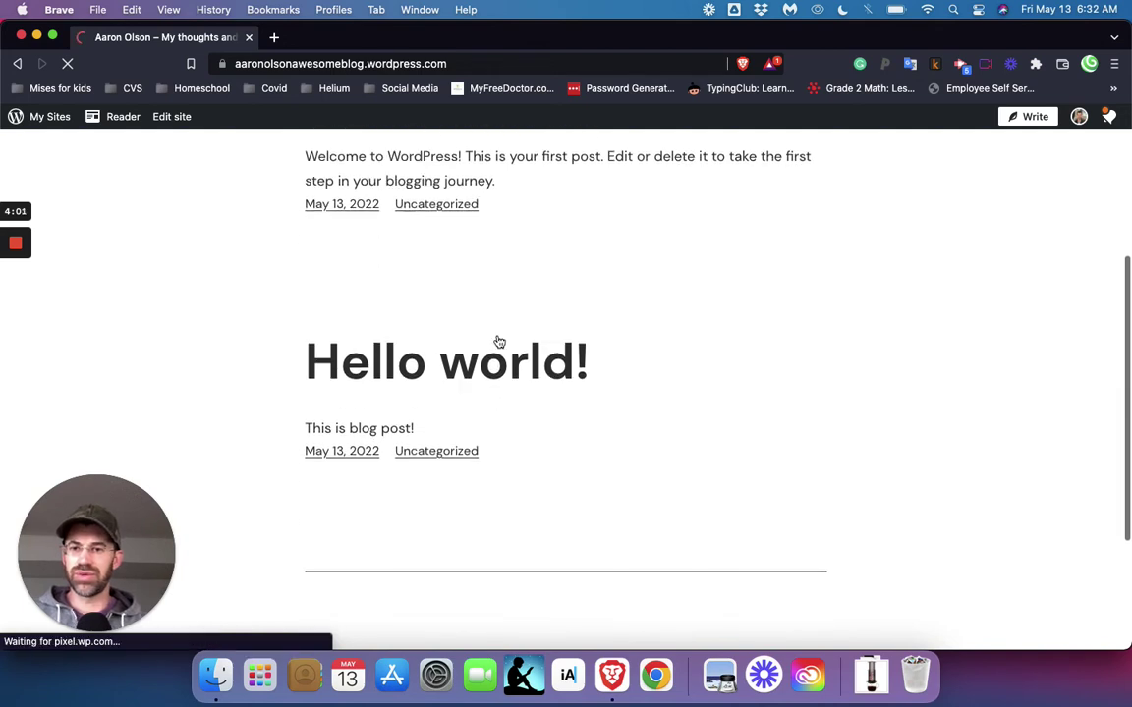
pyautogui.scroll(4, 477, 352)
pyautogui.scroll(-2, 474, 404)
pyautogui.scroll(2, 505, 323)
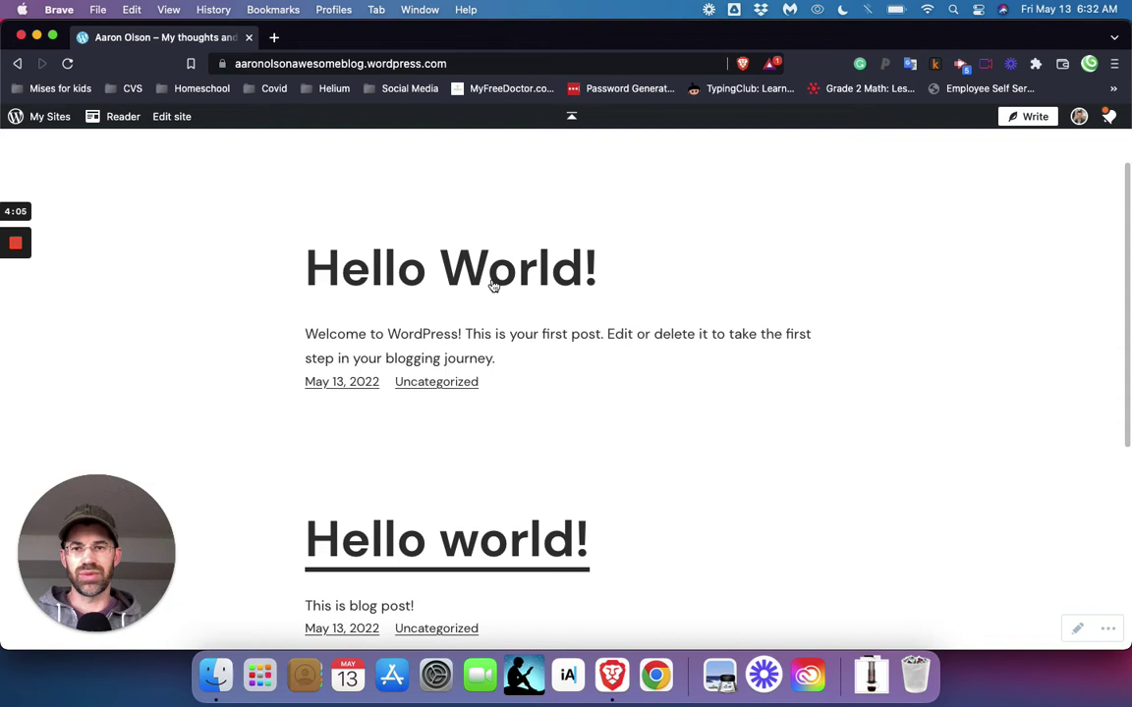
pyautogui.scroll(2, 491, 287)
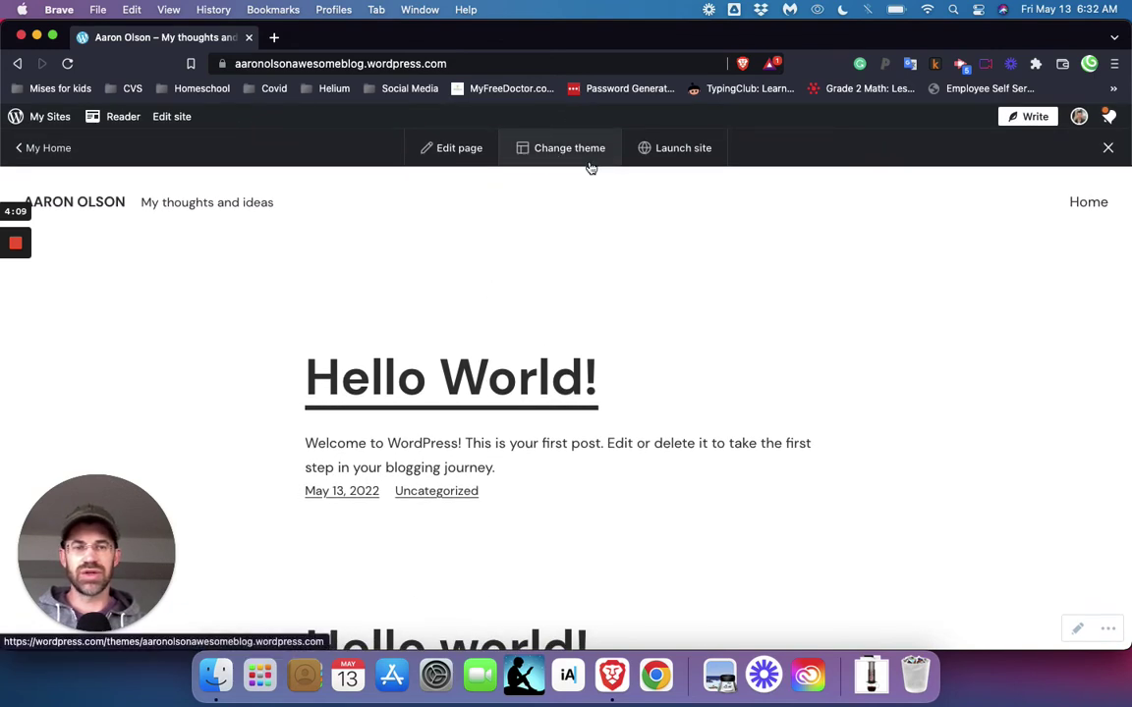
# - Search the theme gallery for 'Independent Publisher'
pyautogui.click(559, 148)
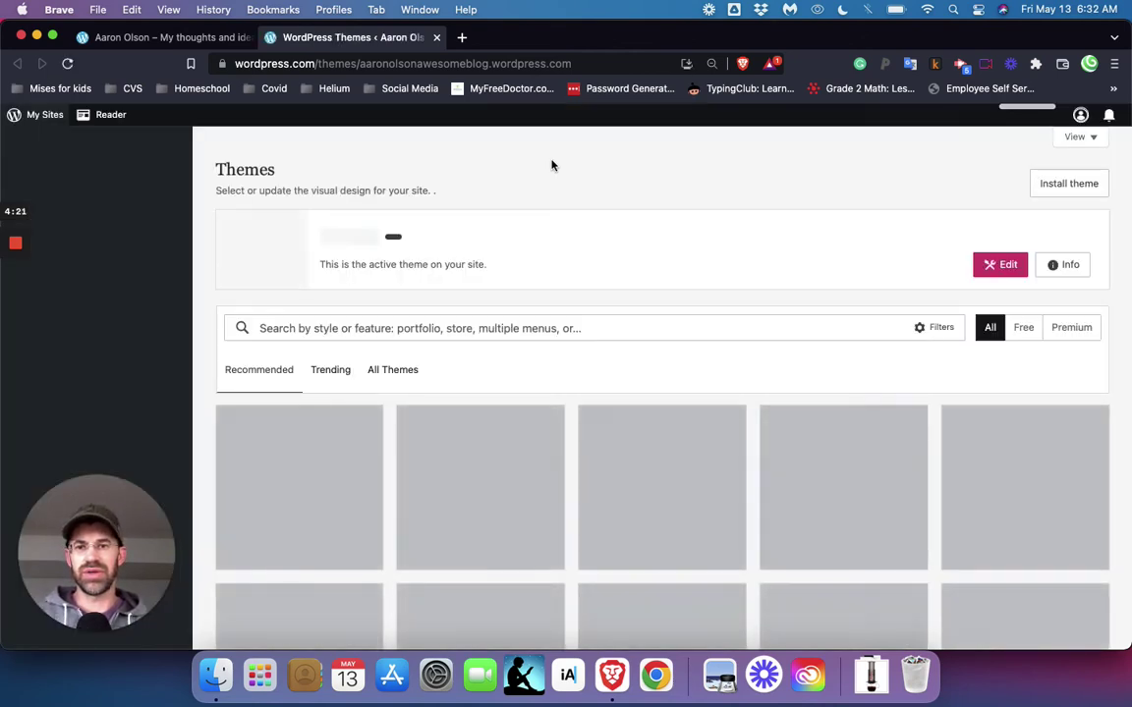
pyautogui.click(424, 330)
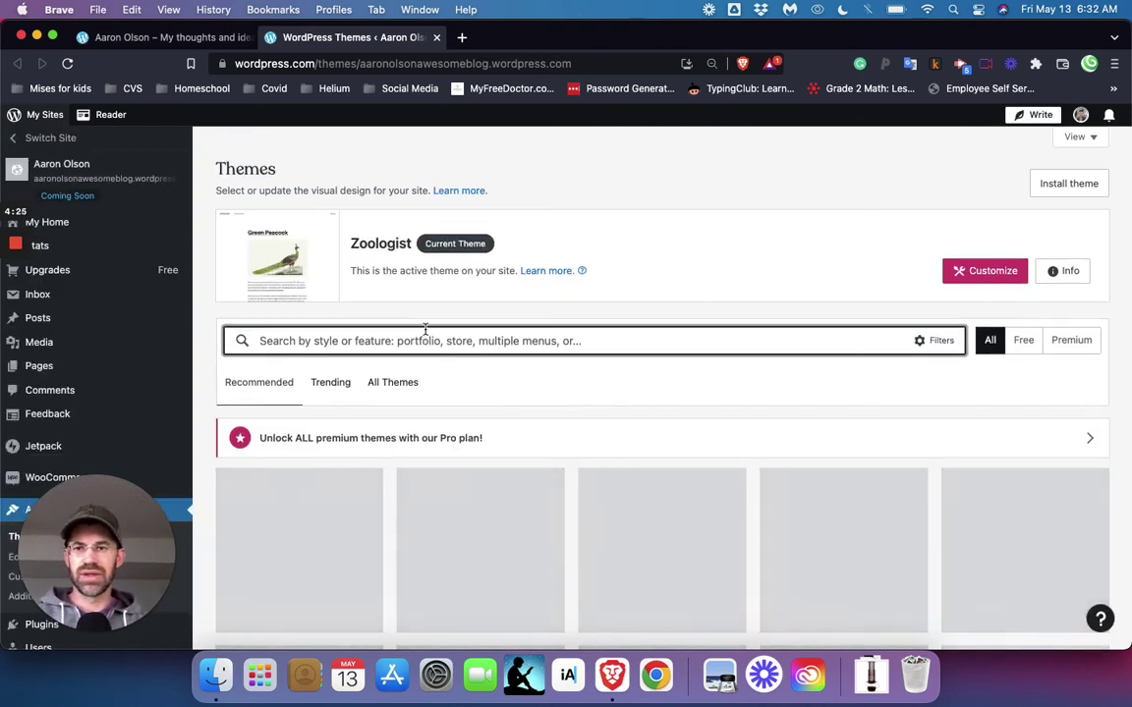
pyautogui.write('l')
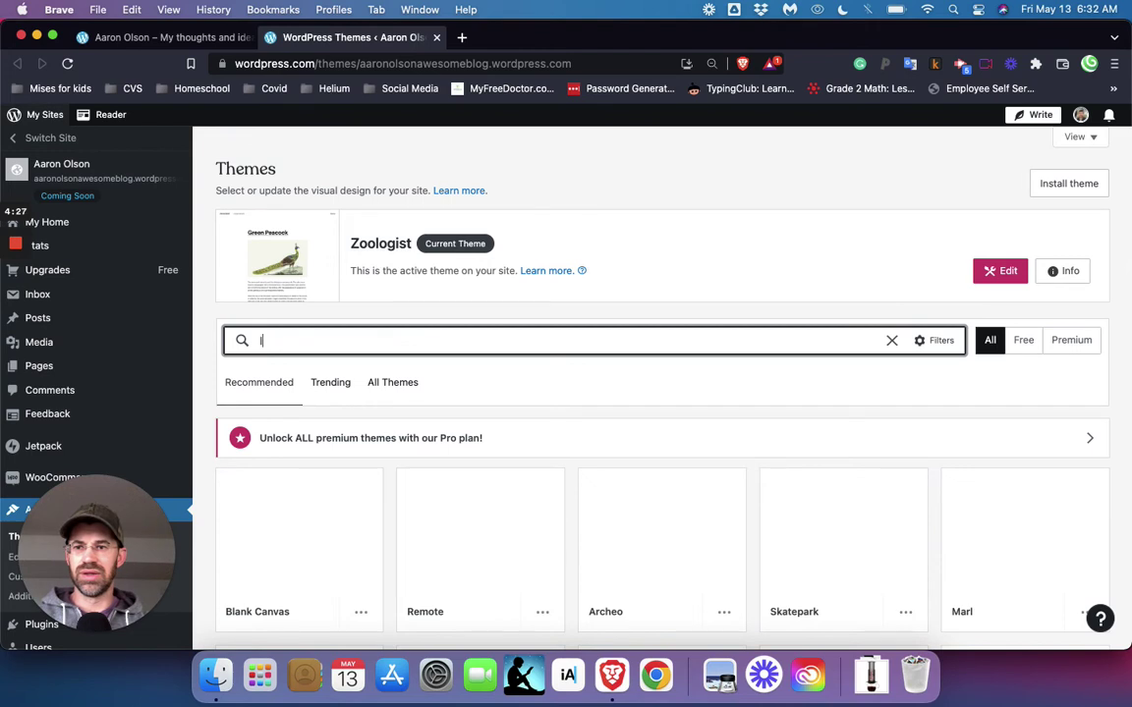
pyautogui.write('ndepend')
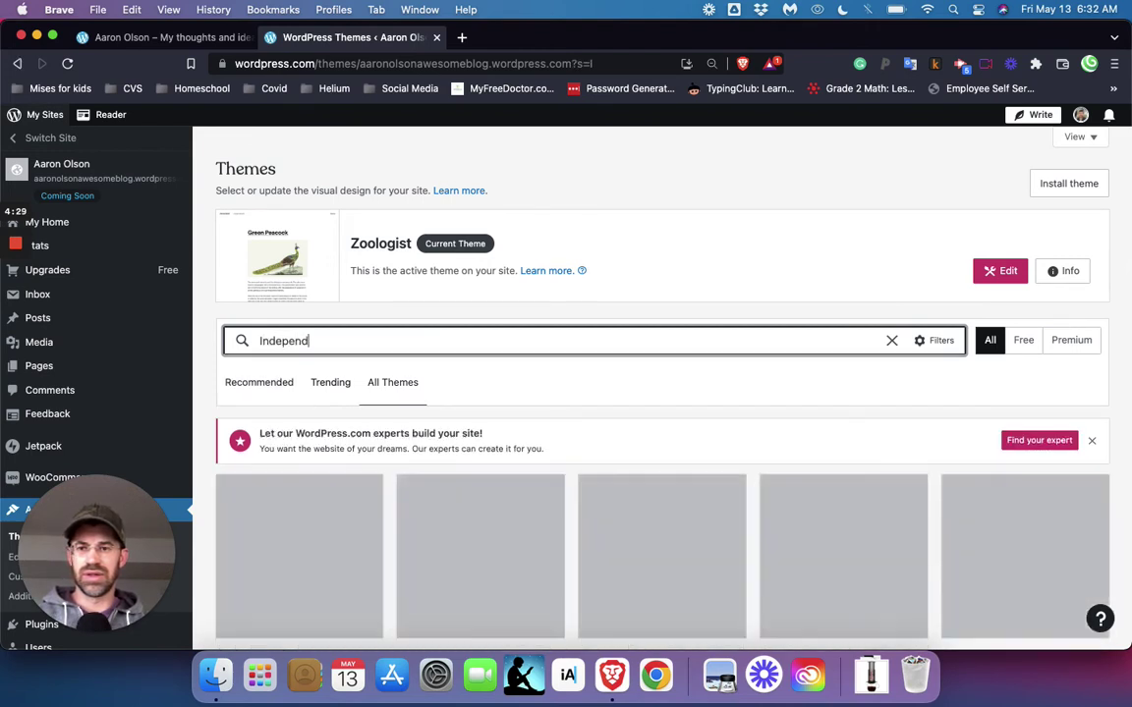
pyautogui.write('ent pub')
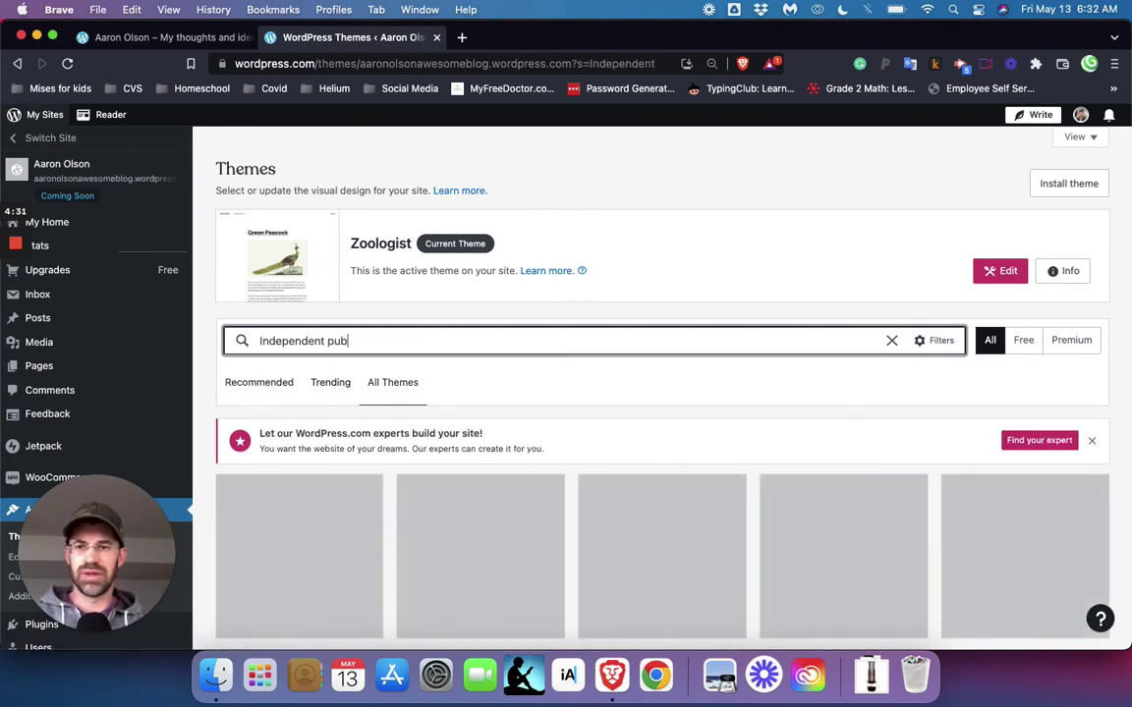
pyautogui.write('lisher')
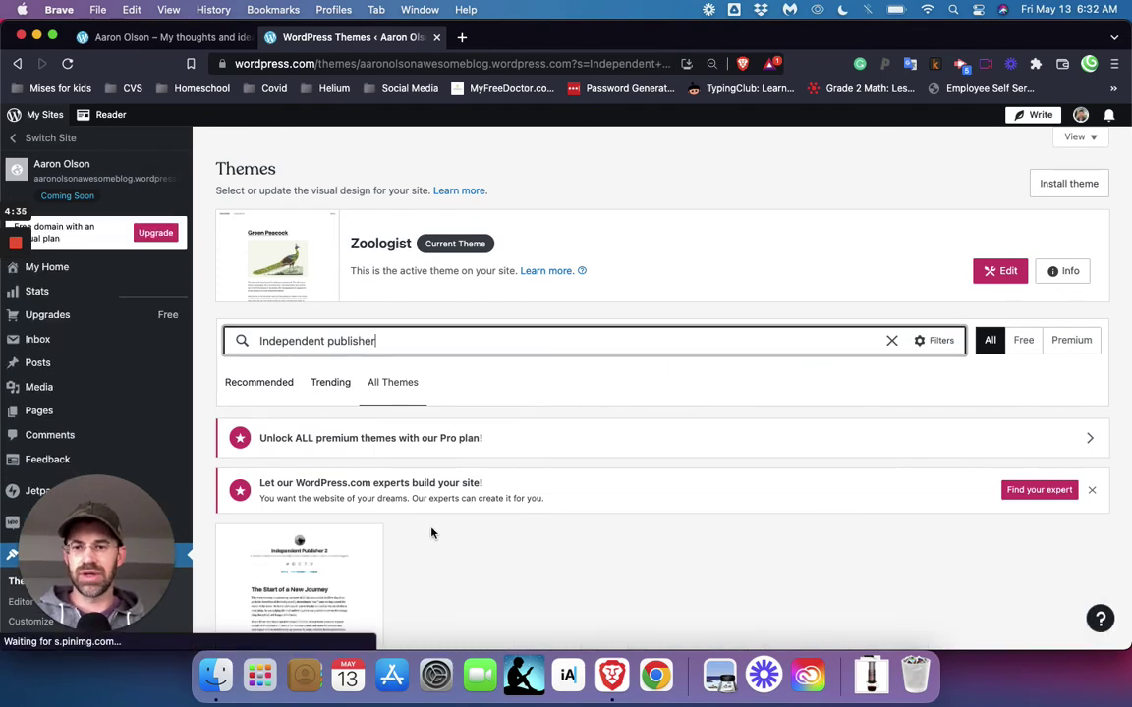
pyautogui.scroll(-3, 429, 531)
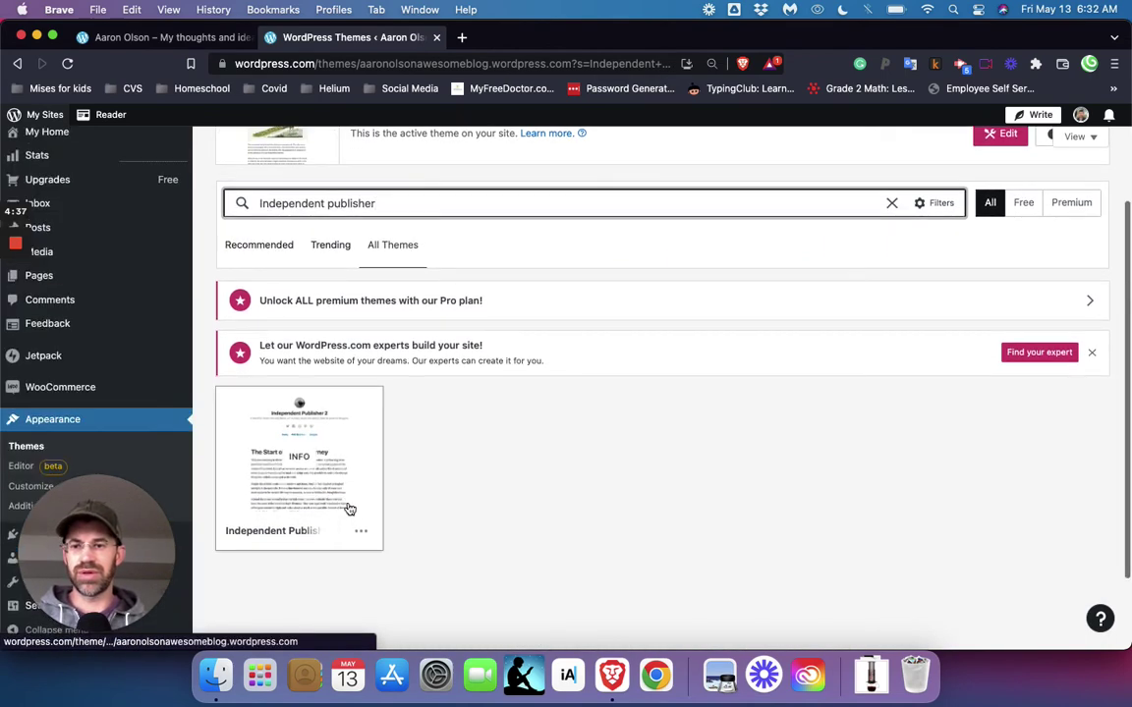
# - Activate Independent Publisher 2, preserving the homepage content, and view the site
pyautogui.click(362, 536)
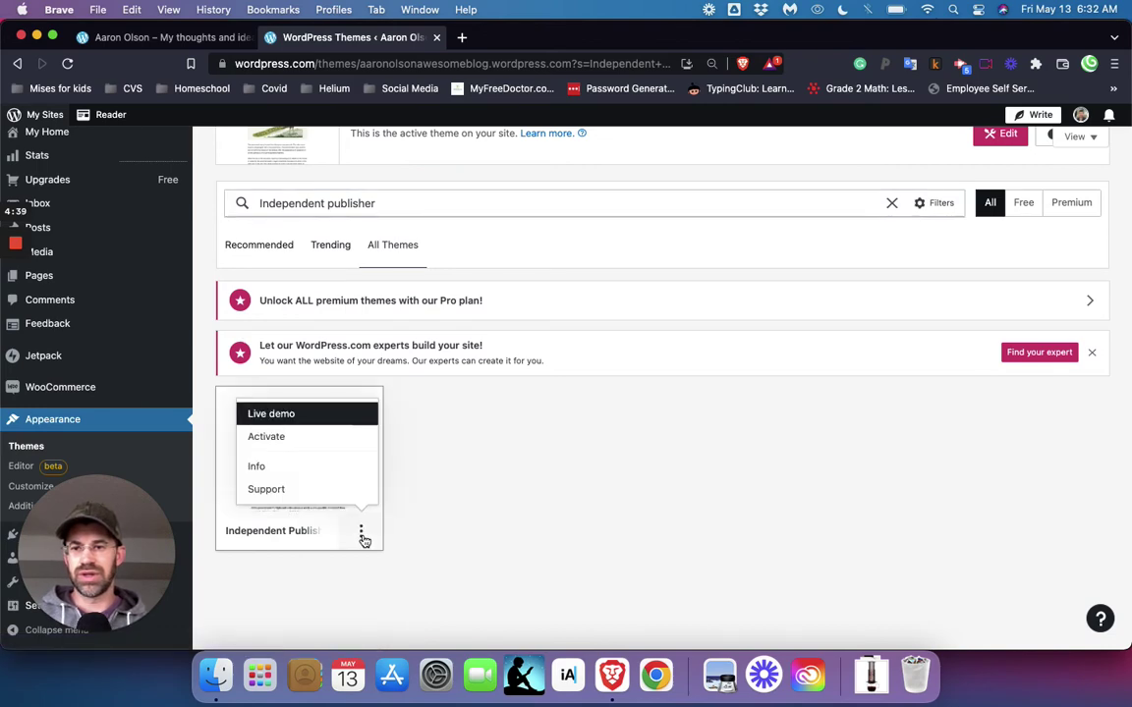
pyautogui.click(280, 439)
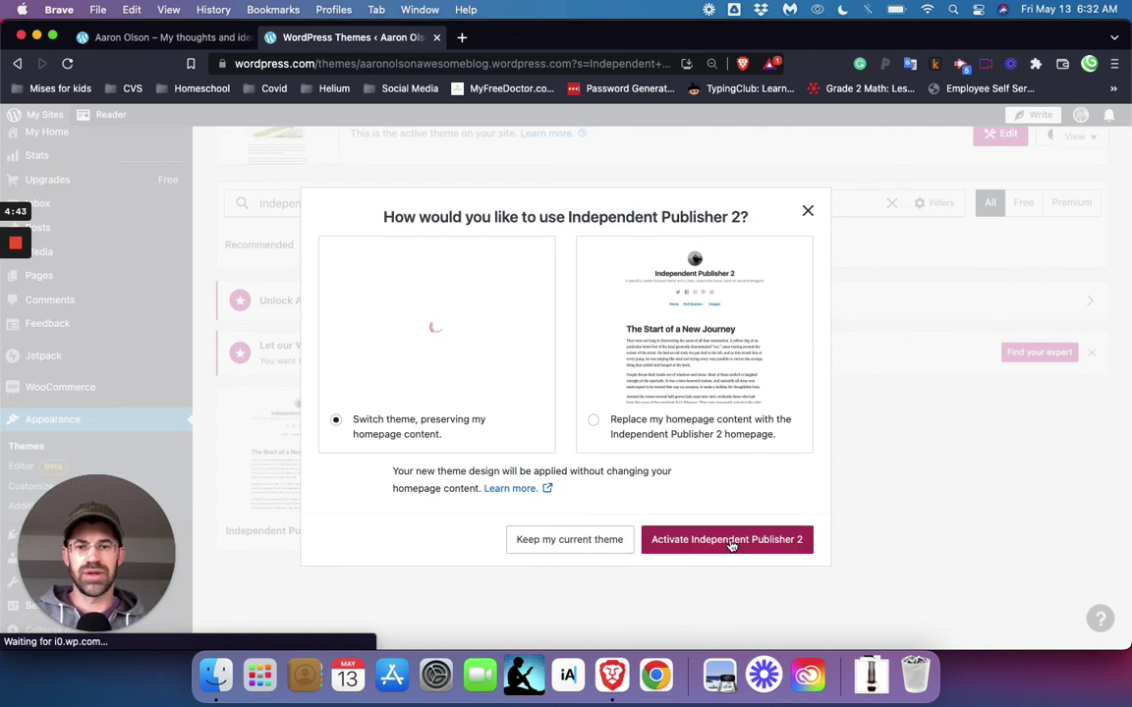
pyautogui.click(728, 541)
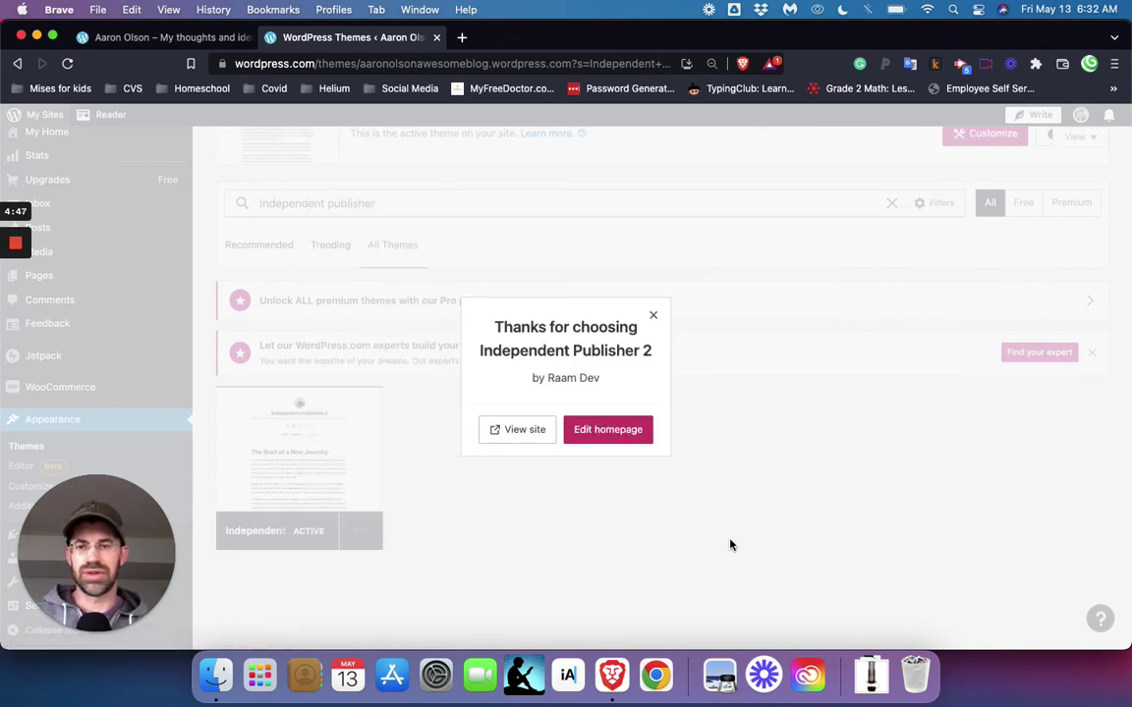
pyautogui.click(517, 431)
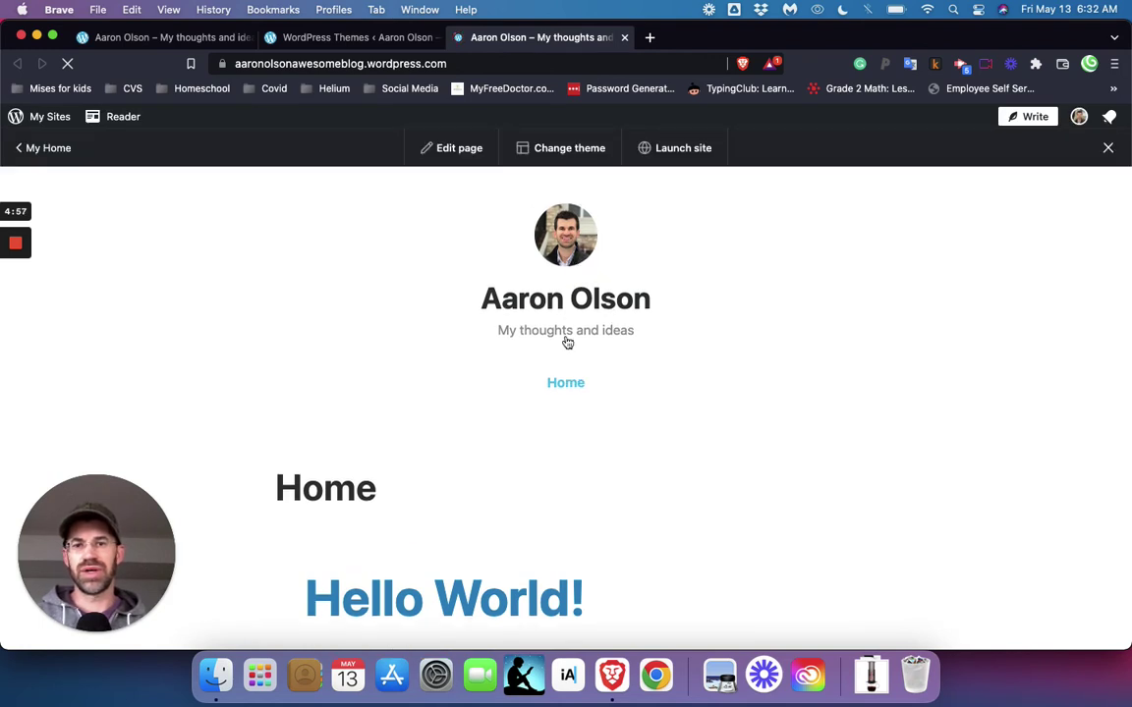
# - Scroll the homepage in its new theme and open the ⋯ quick actions menu
pyautogui.scroll(-5, 567, 362)
pyautogui.scroll(-4, 567, 359)
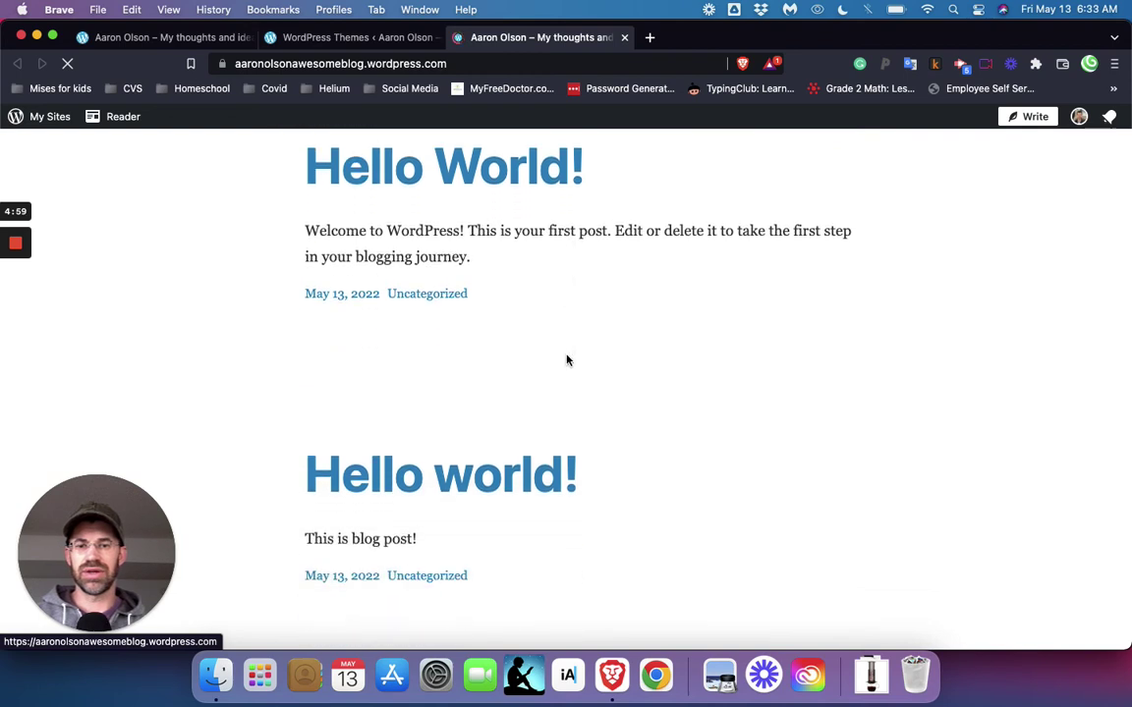
pyautogui.scroll(3, 566, 357)
pyautogui.scroll(7, 566, 355)
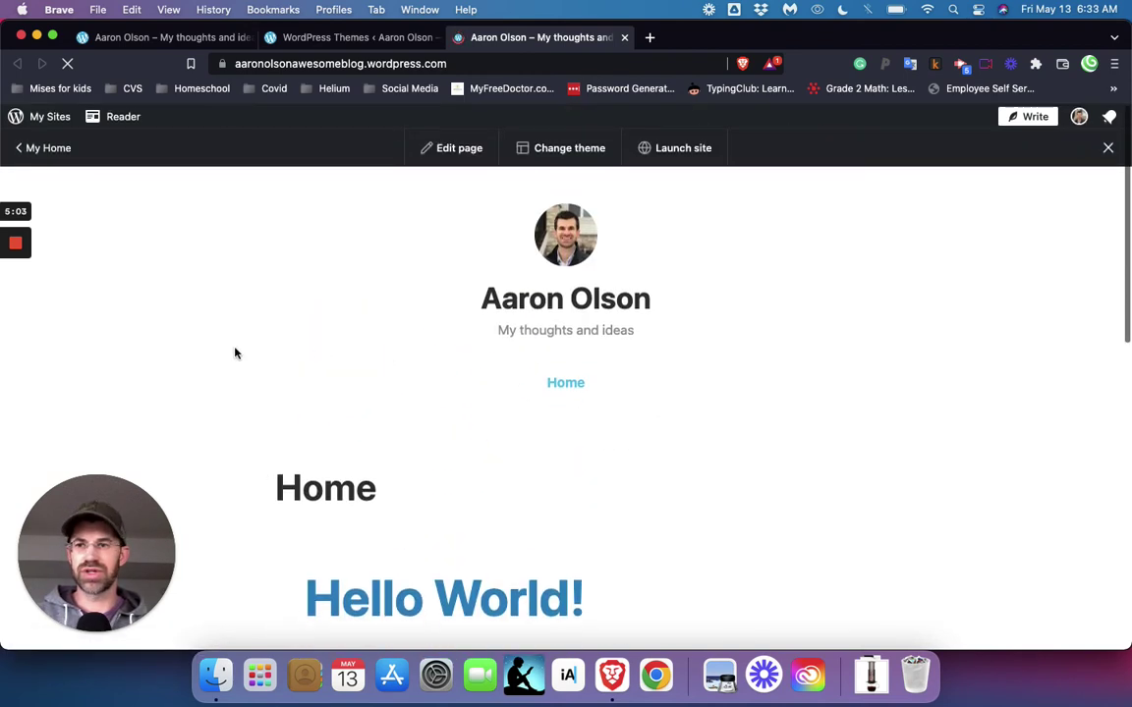
pyautogui.scroll(-1, 1049, 606)
pyautogui.scroll(-1, 1049, 605)
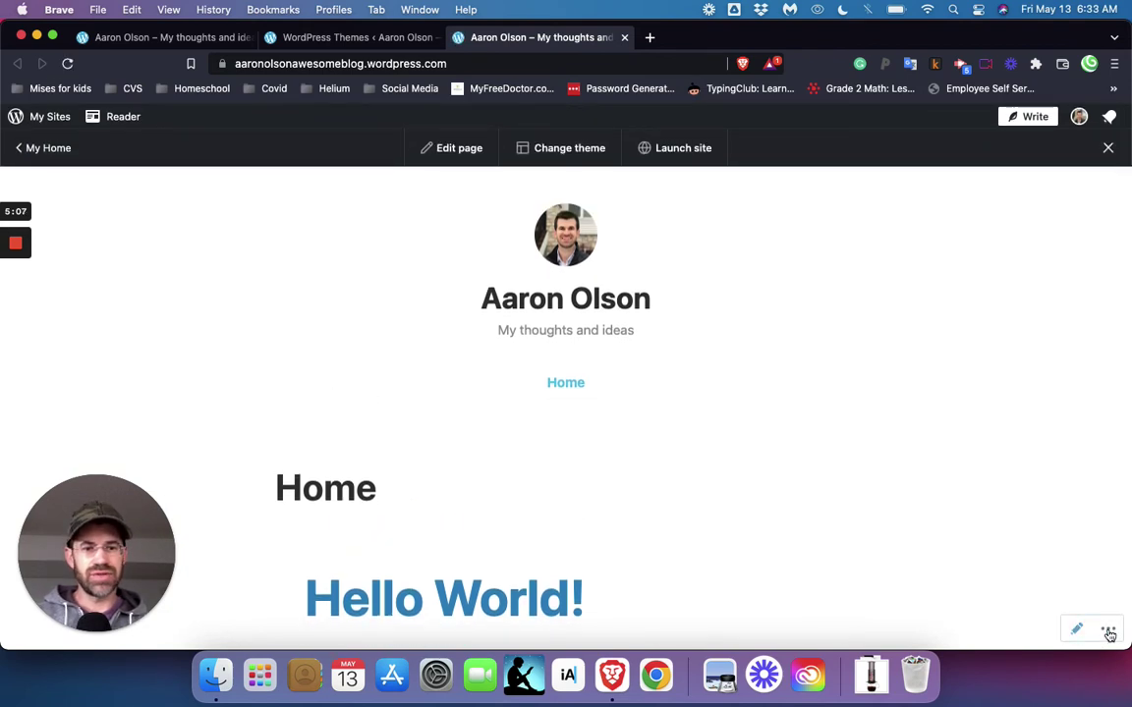
pyautogui.click(1107, 630)
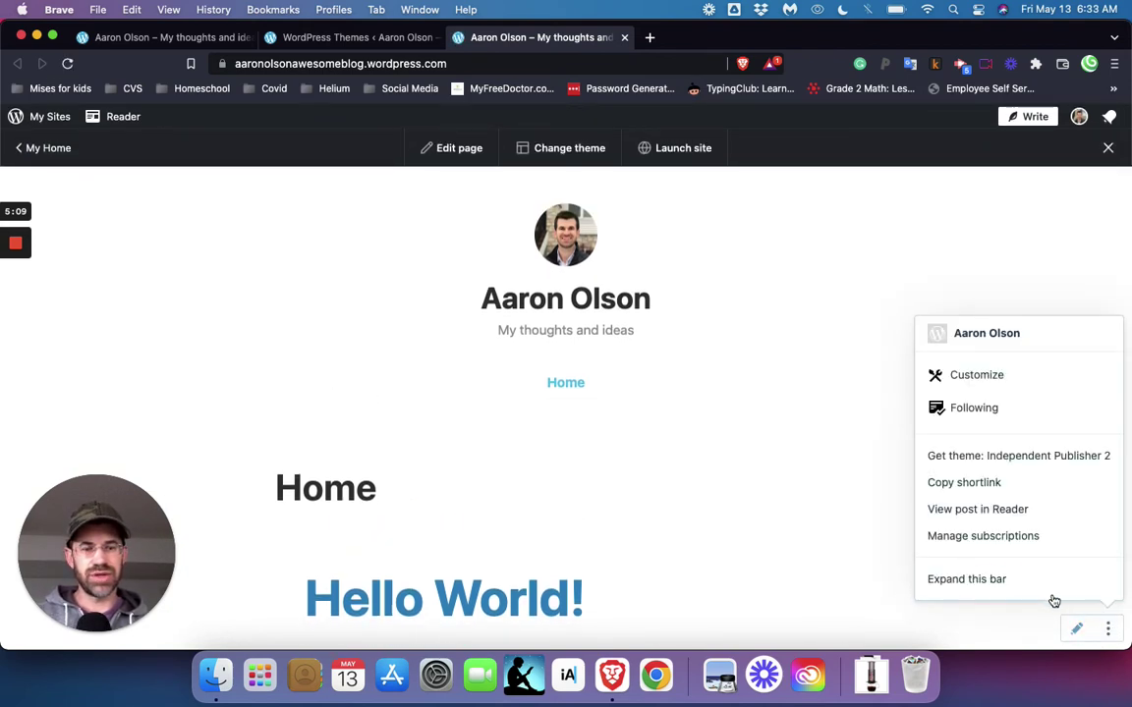
# - Launch the Customizer for the blog, look over the Menus panel, and return to the main sections list
pyautogui.click(982, 379)
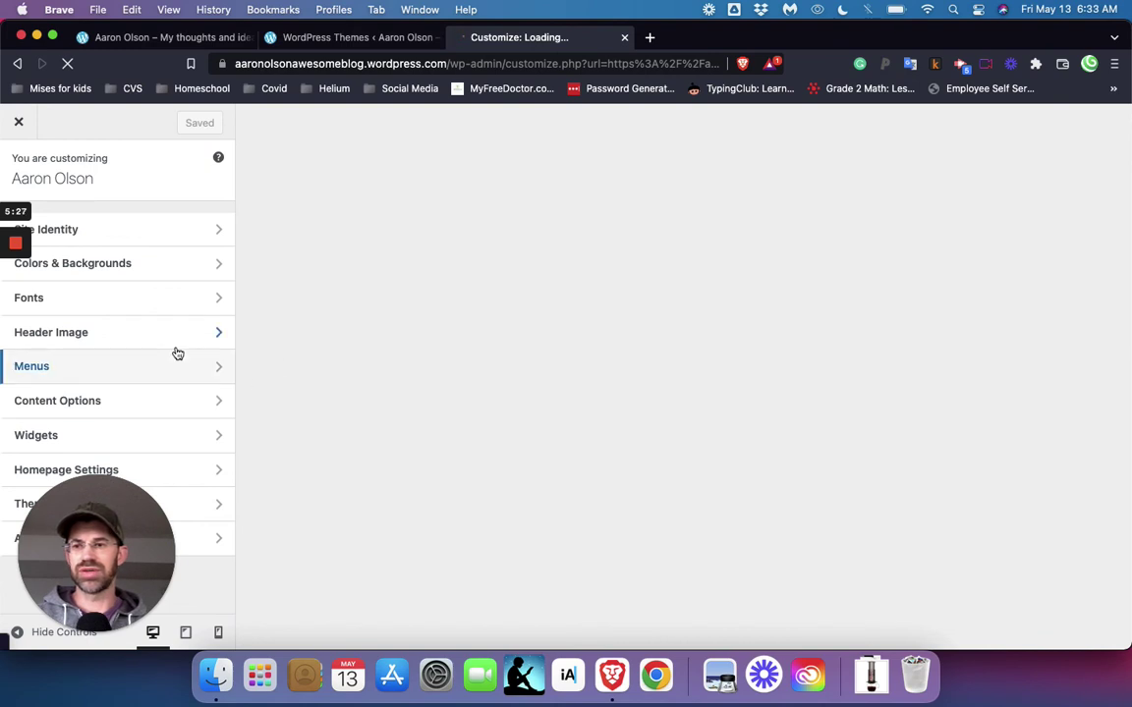
pyautogui.moveTo(102, 519); pyautogui.dragTo(490, 472)
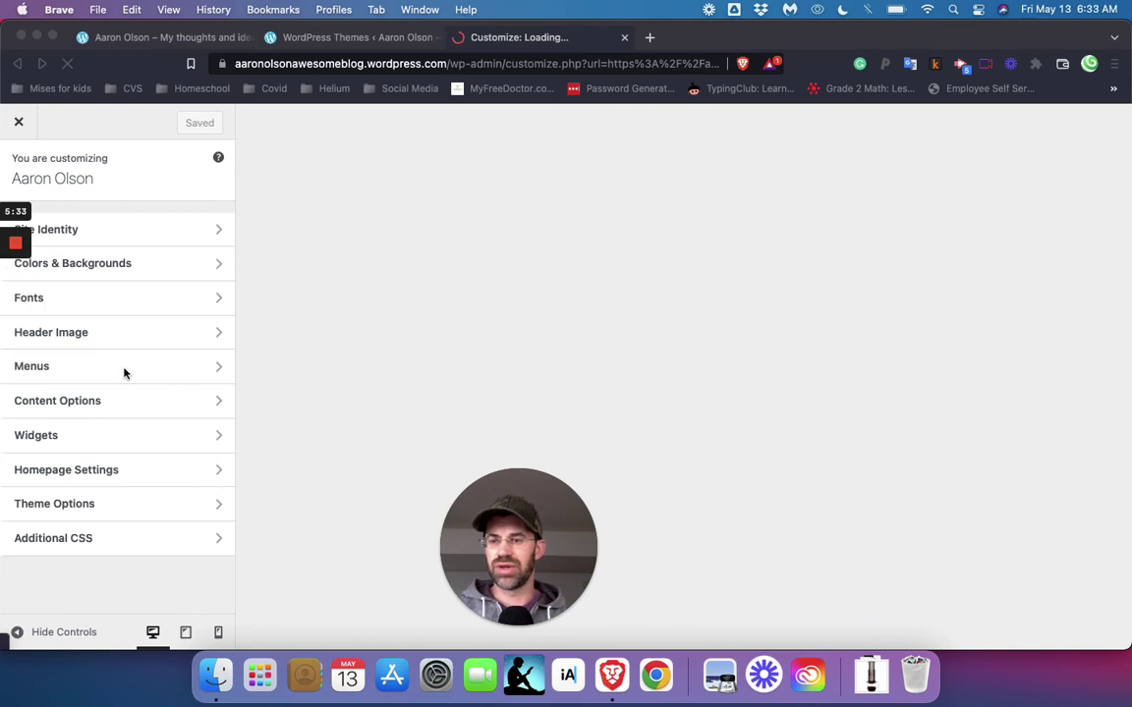
pyautogui.click(177, 369)
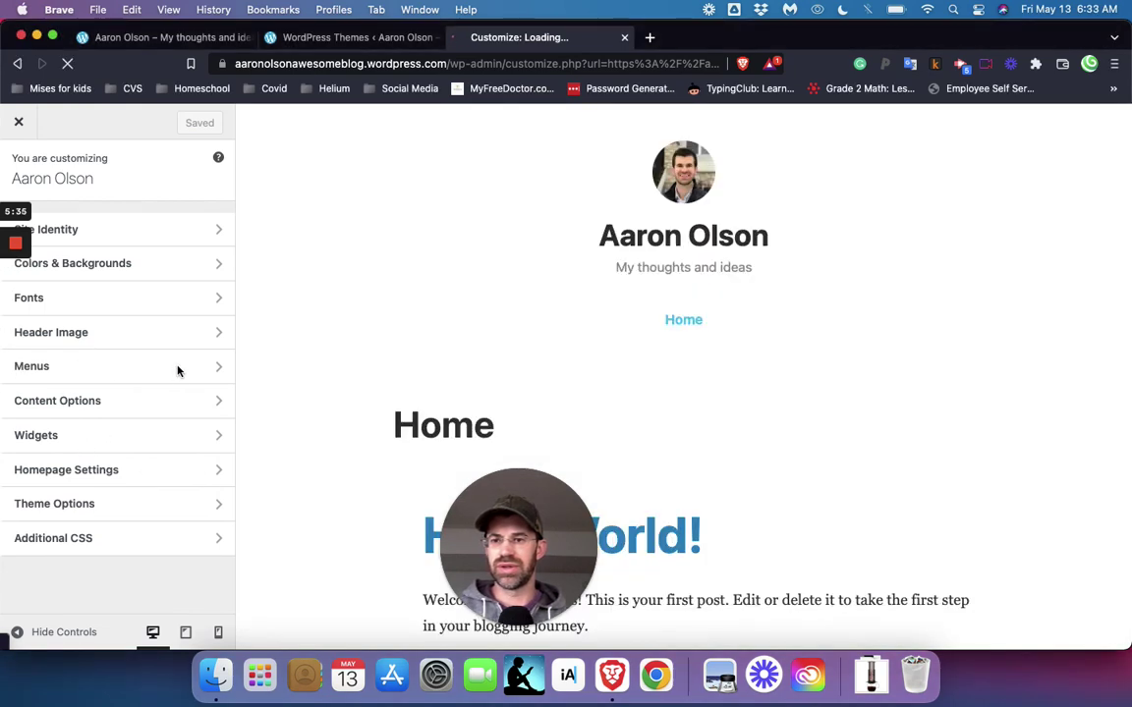
pyautogui.click(215, 372)
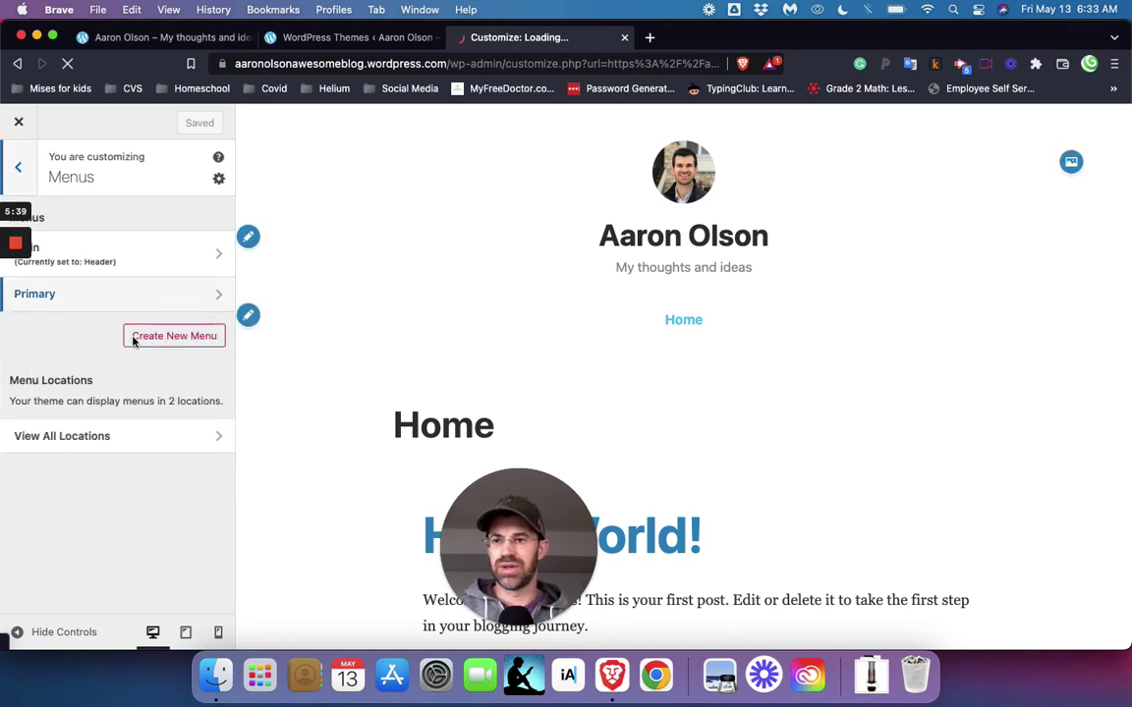
pyautogui.click(19, 167)
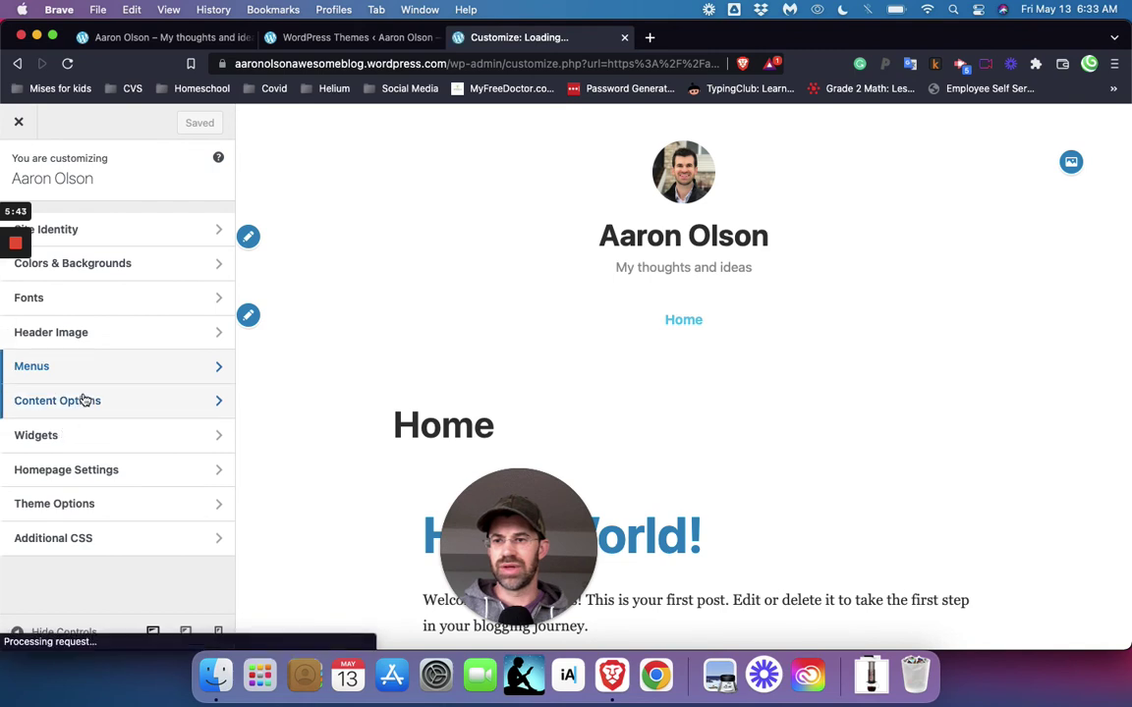
# - Go to the Sidebar widget area under Widgets and dismiss the block widgets introduction
pyautogui.click(76, 437)
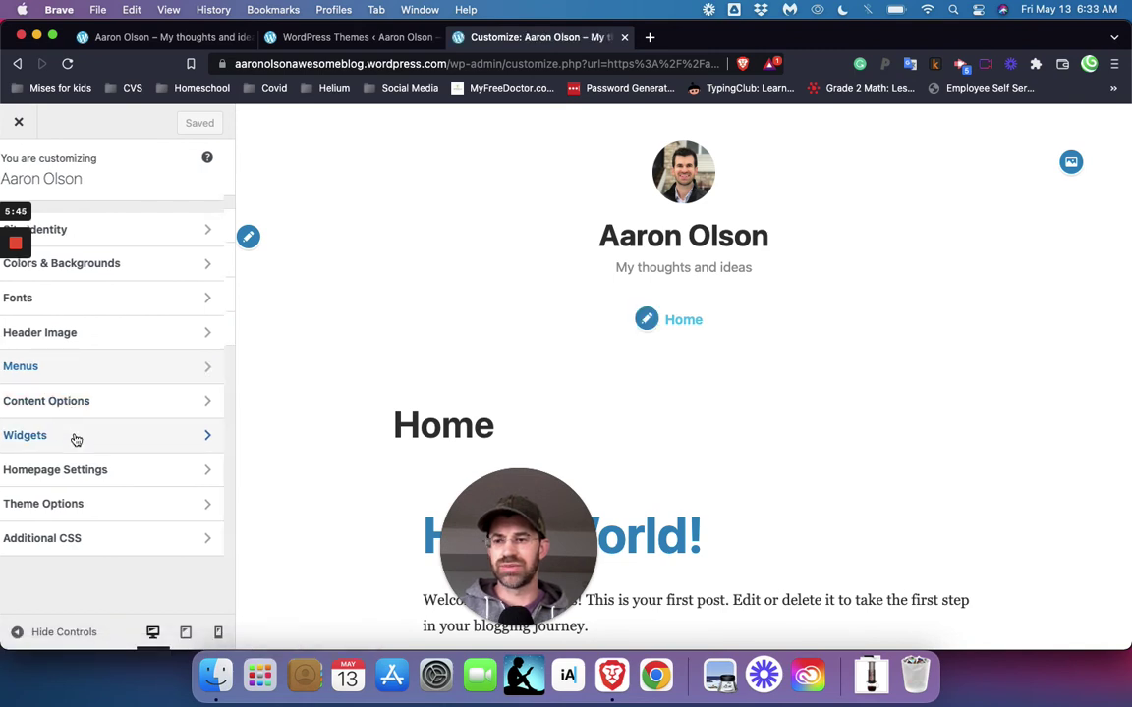
pyautogui.click(146, 232)
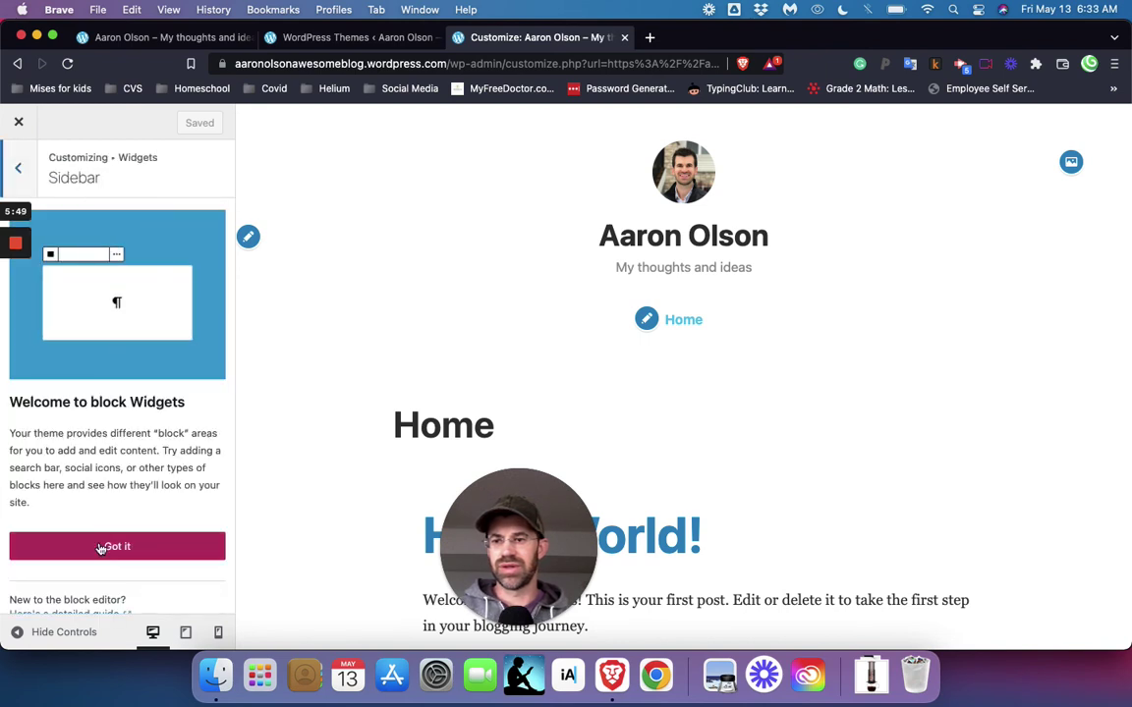
pyautogui.click(99, 548)
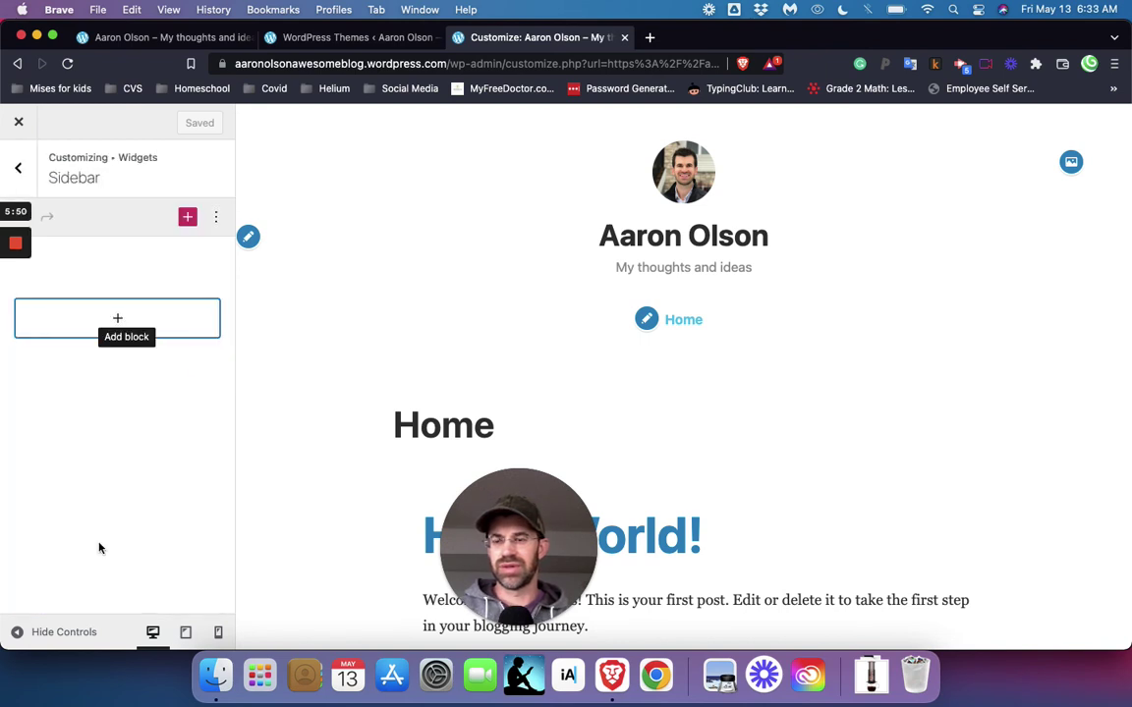
# - Search blocks for 'subsc' and insert the Subscribe block into the Sidebar
pyautogui.click(120, 318)
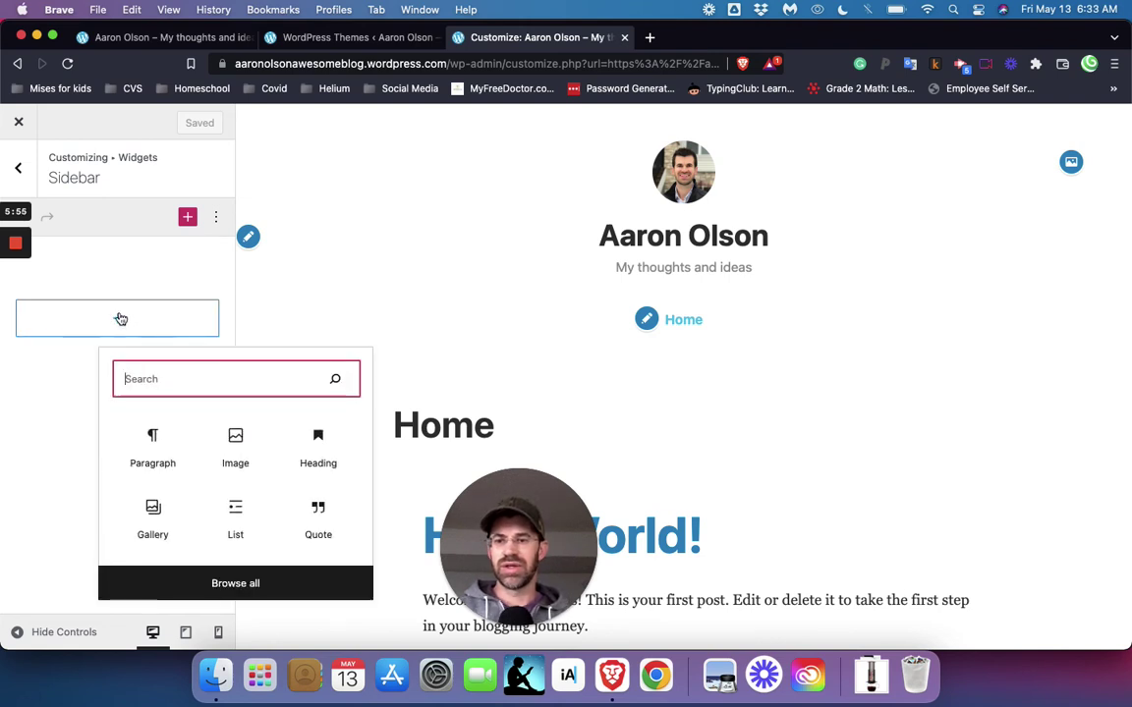
pyautogui.write('s')
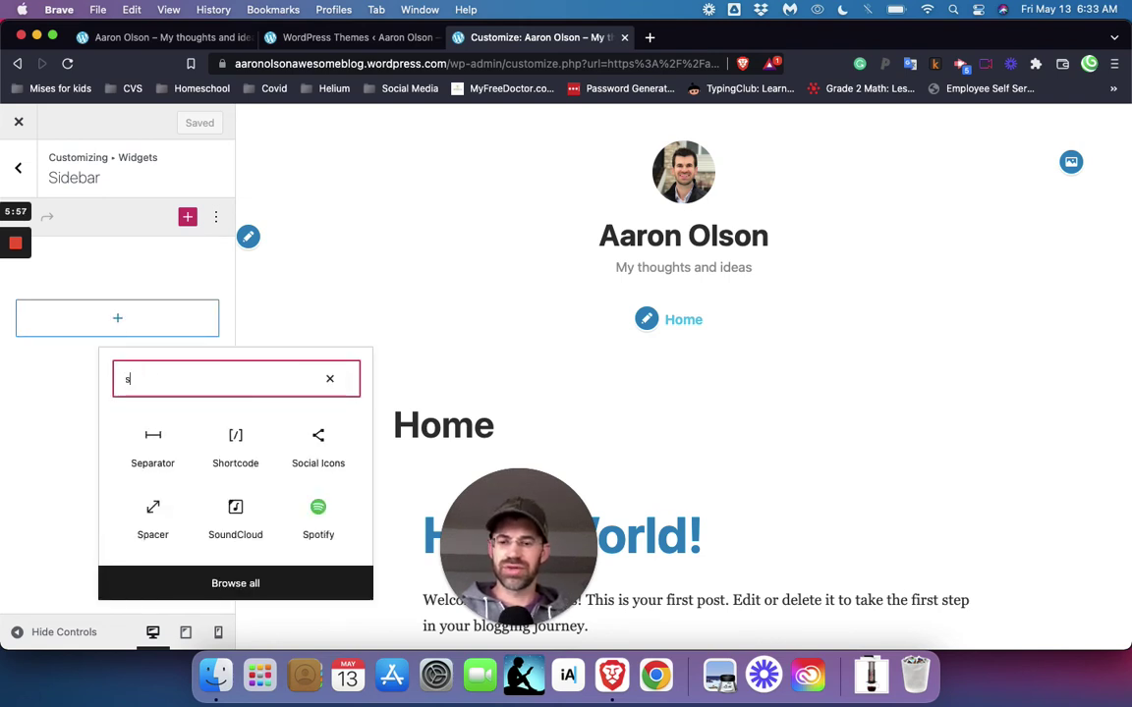
pyautogui.write('ubsc')
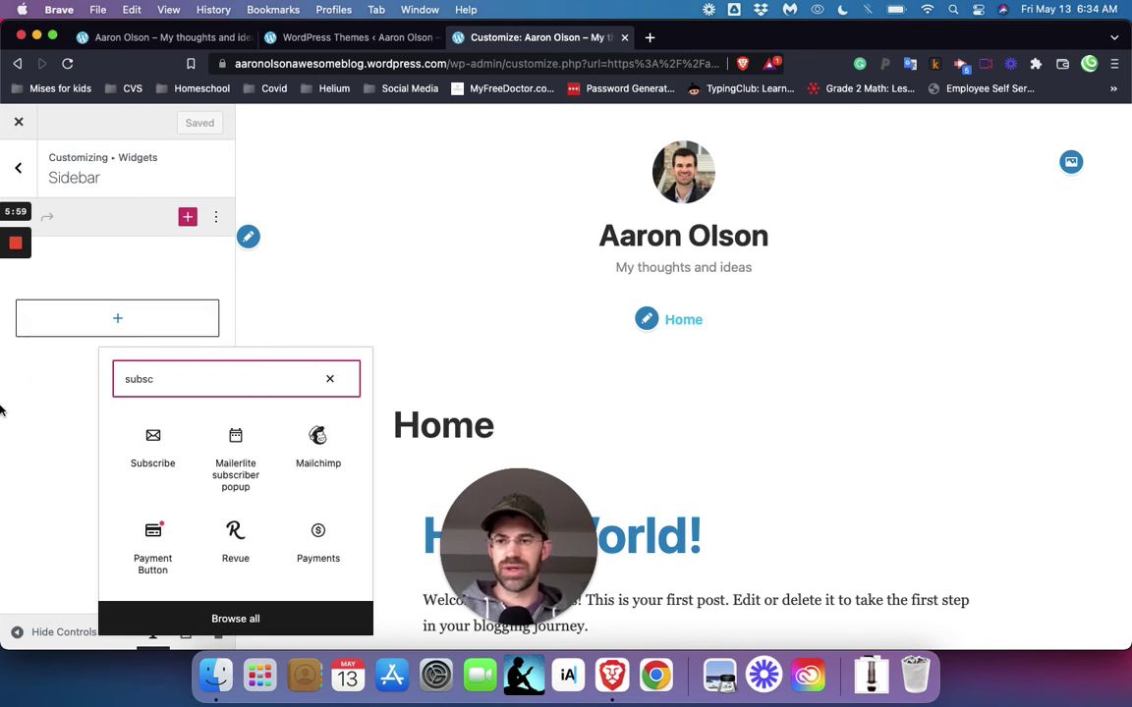
pyautogui.click(160, 445)
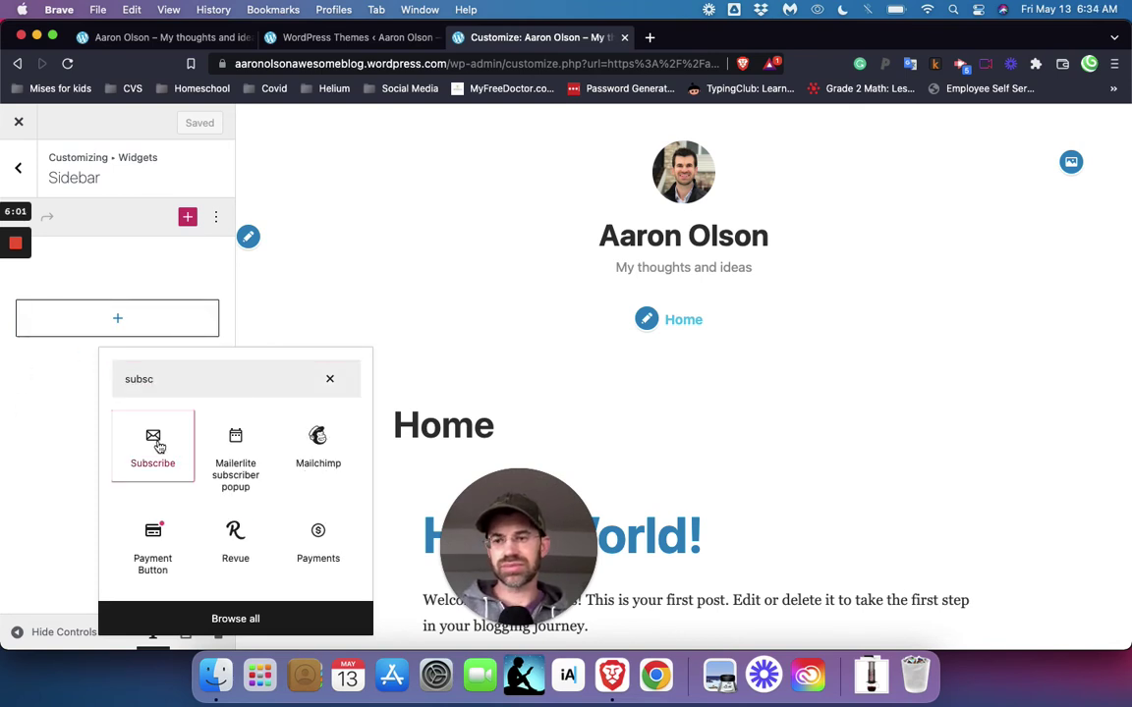
pyautogui.click(159, 447)
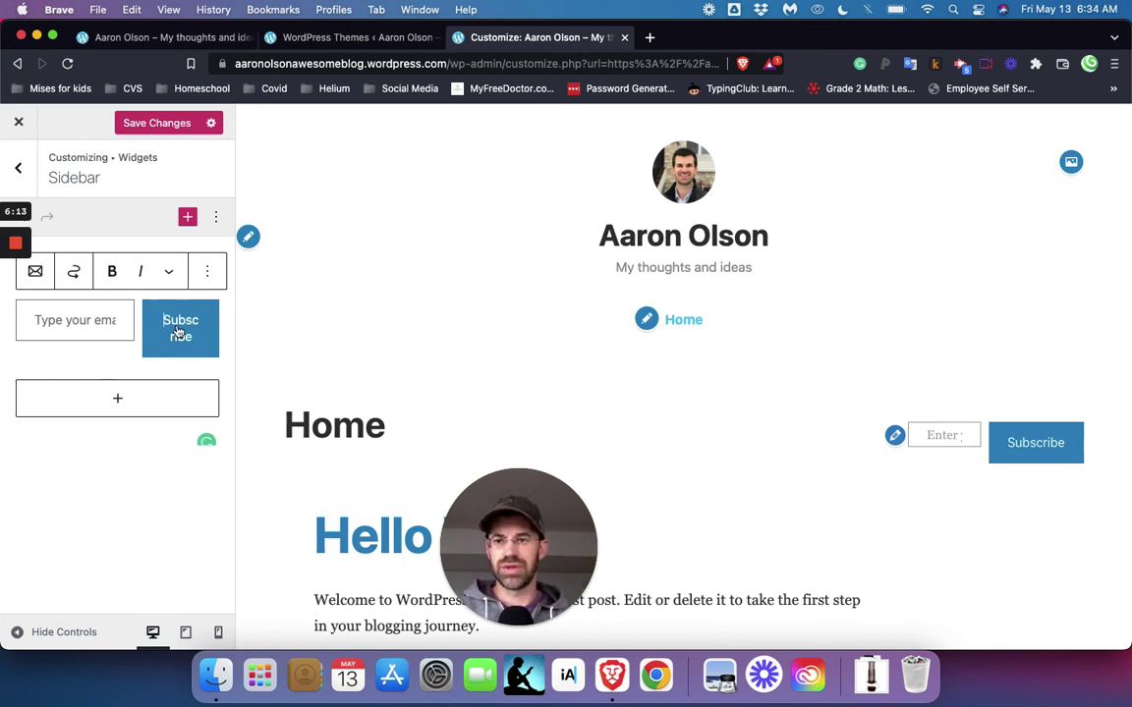
pyautogui.click(207, 272)
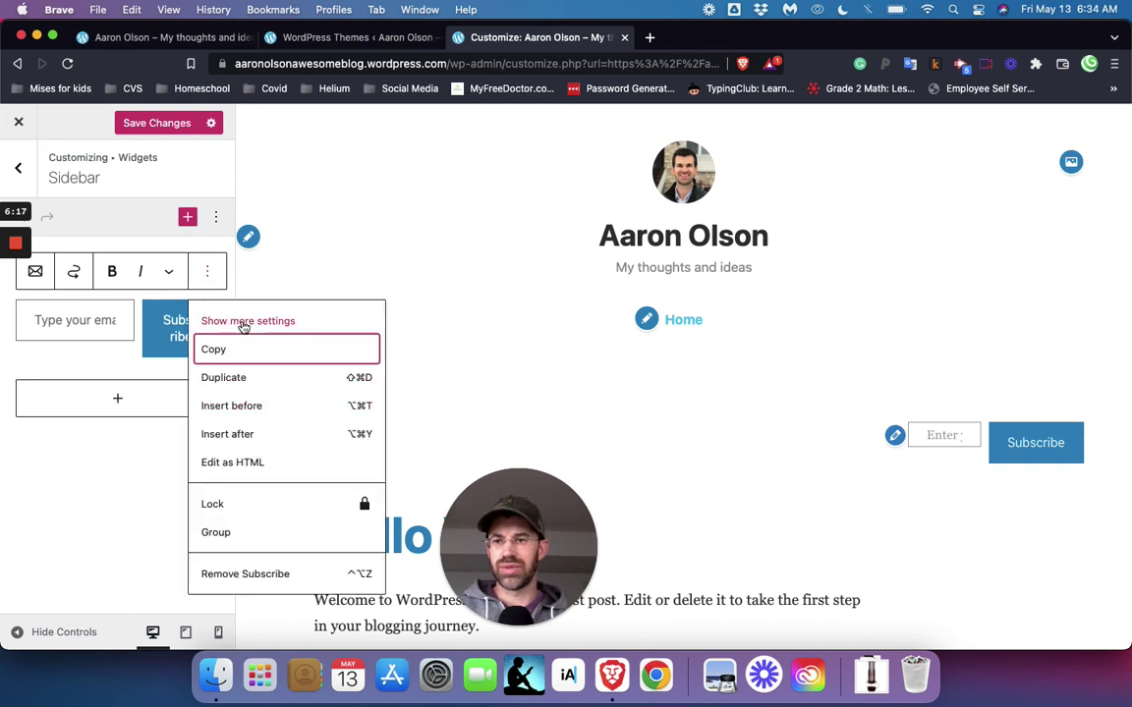
# - Enable 'Place button on new line' for the Subscribe block, save the sidebar changes, and close the Customizer
pyautogui.click(245, 322)
pyautogui.scroll(-5, 119, 447)
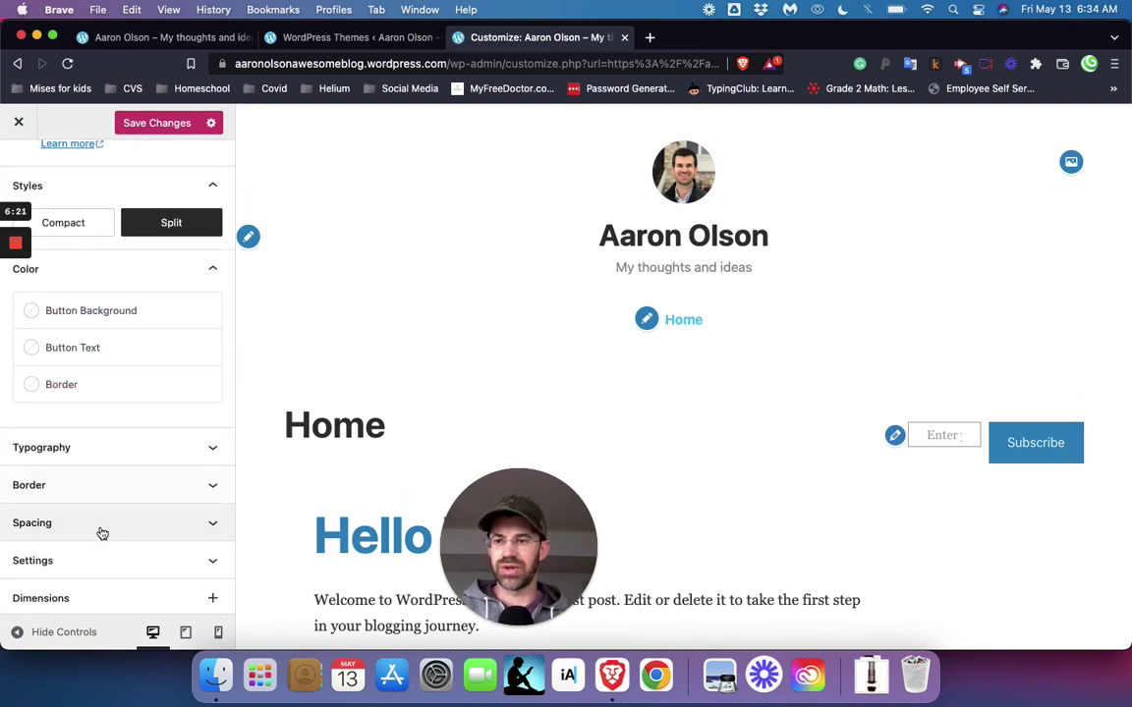
pyautogui.click(116, 558)
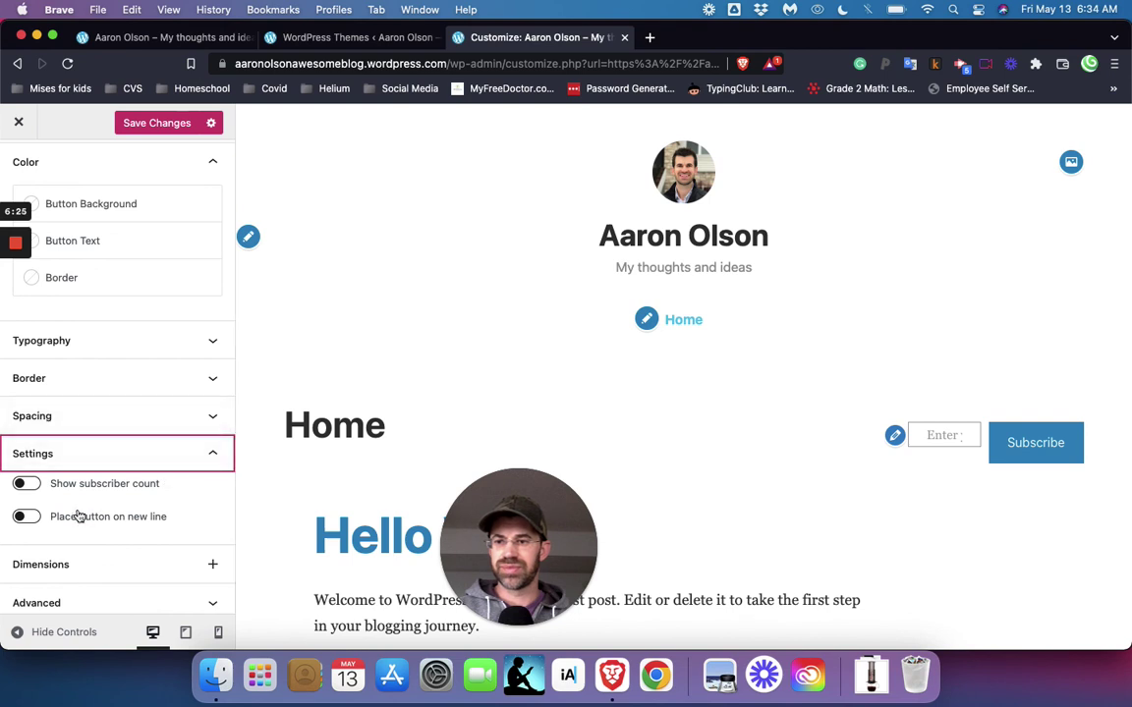
pyautogui.click(26, 517)
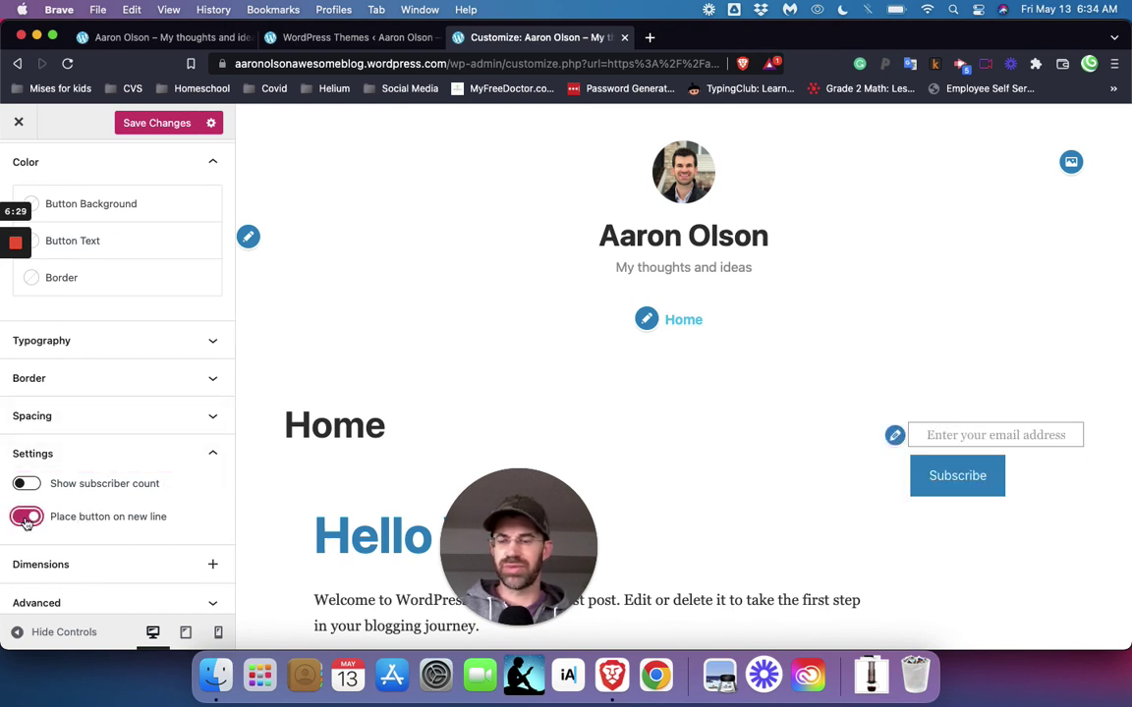
pyautogui.click(148, 122)
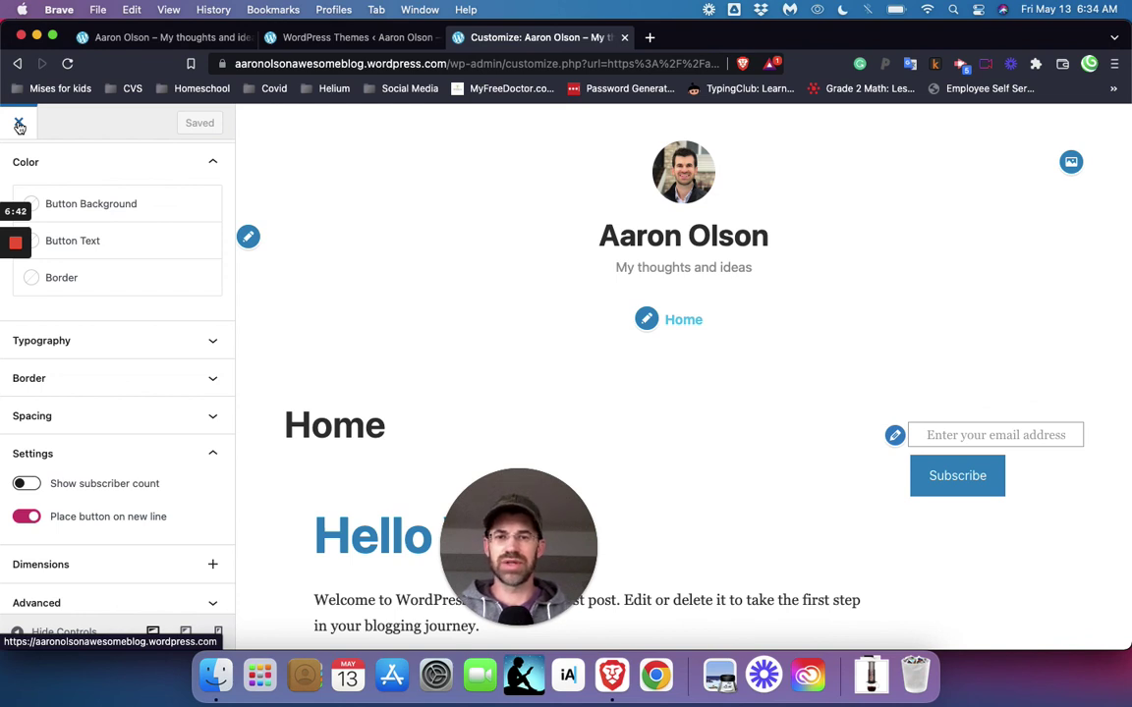
pyautogui.click(18, 126)
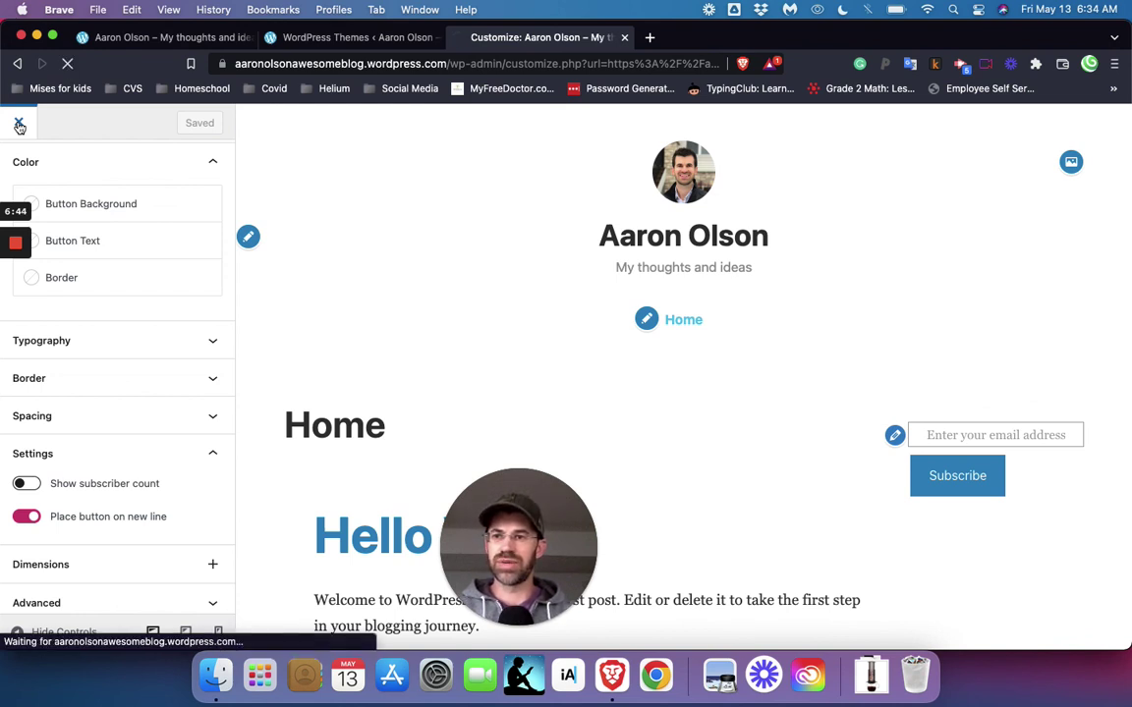